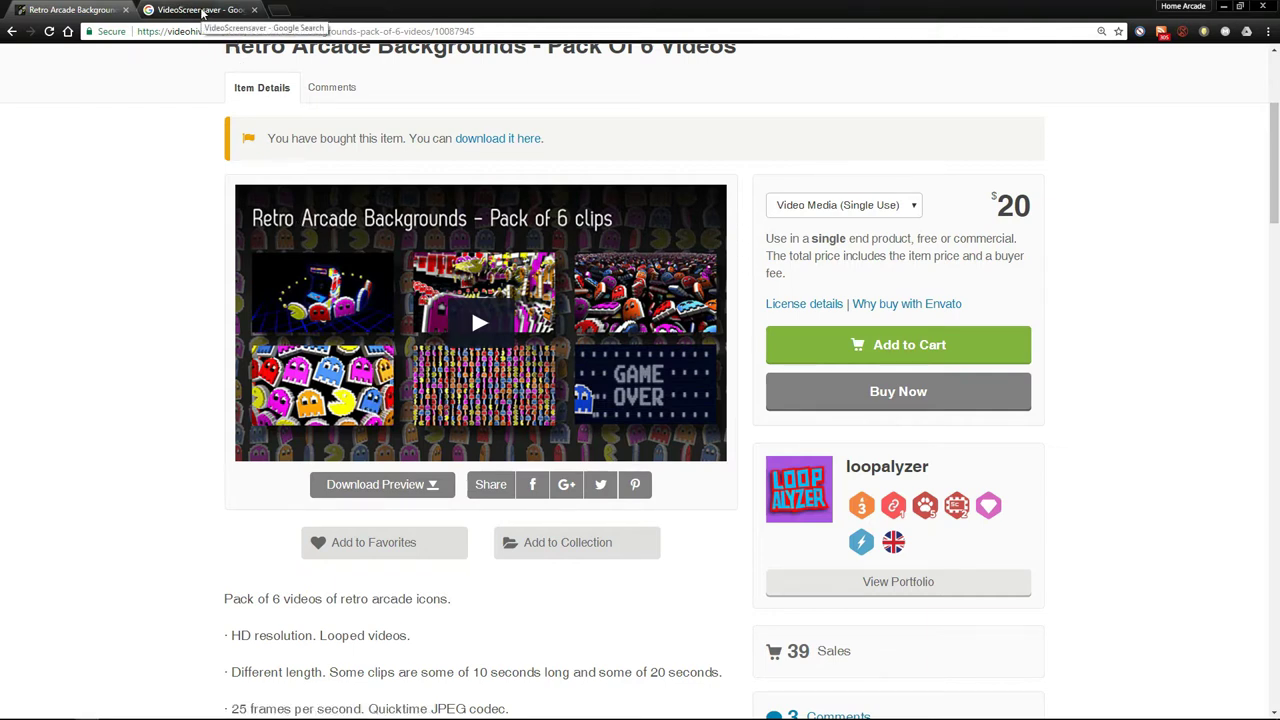
- Open the 'Video Screensaver download | SourceForge.net' result from the VideoScreensaver Google search
left_click(210, 10)
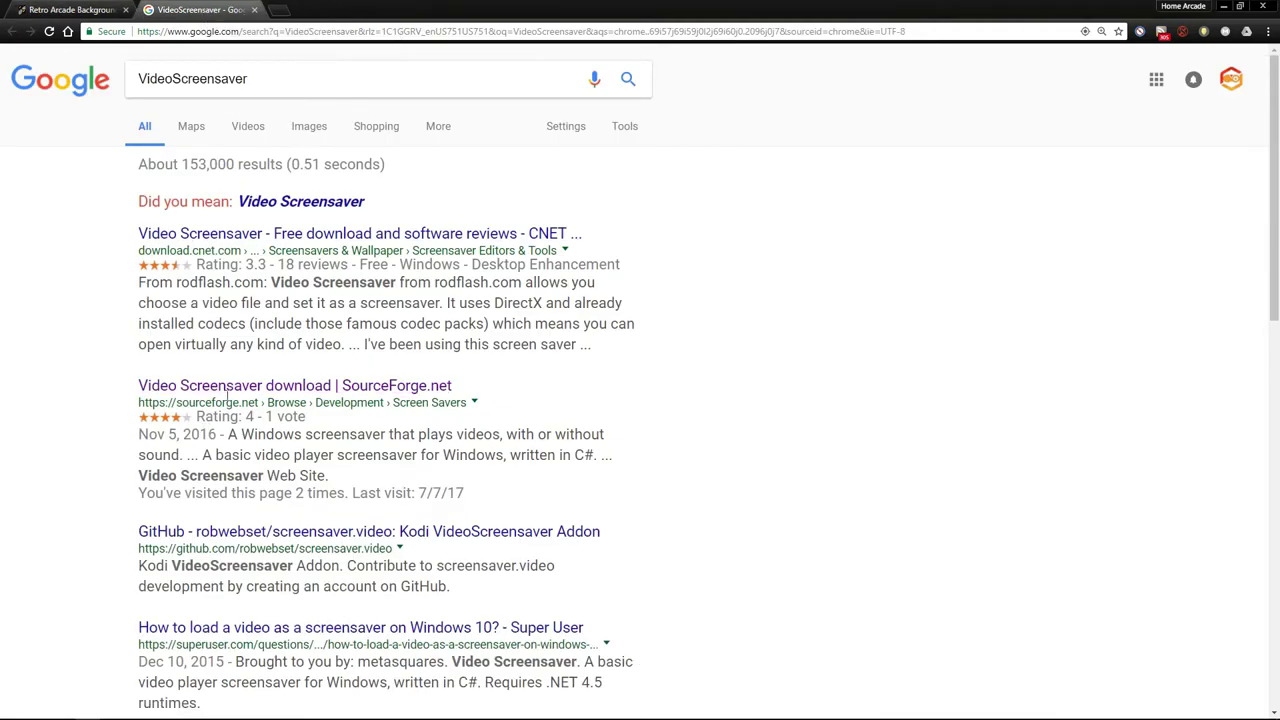
left_click(139, 78)
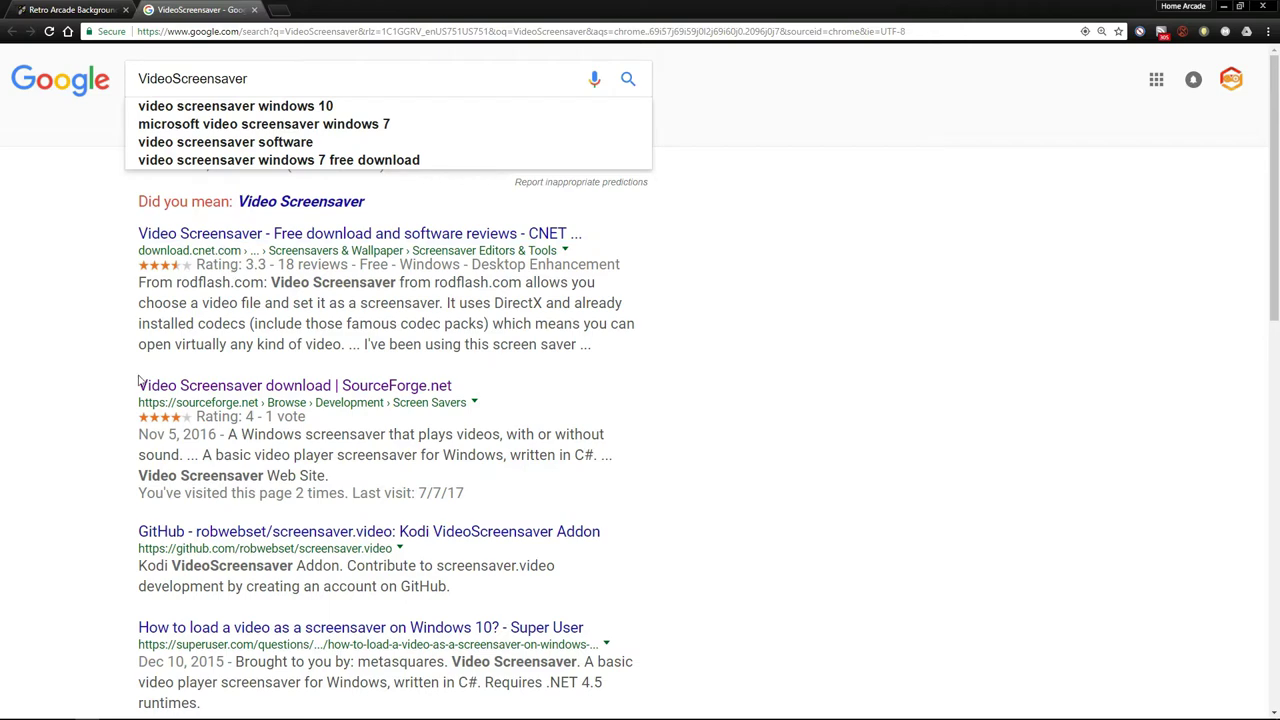
left_click(173, 388)
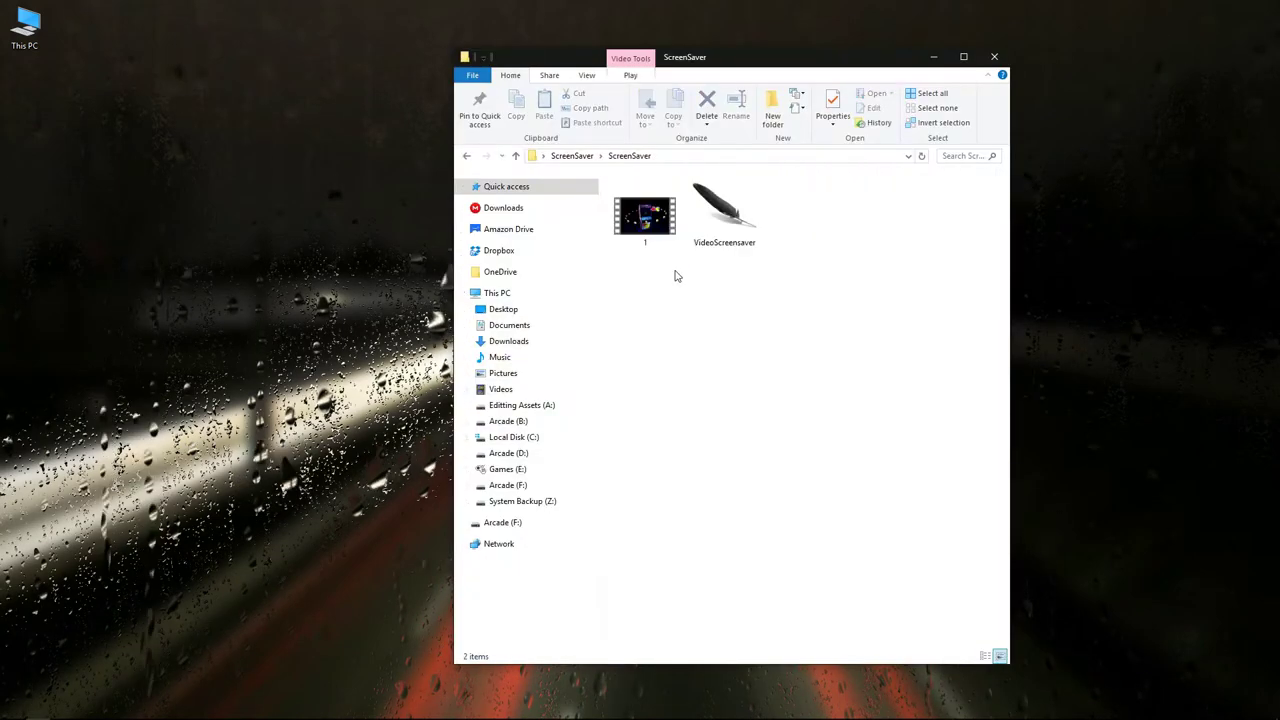
- Preview video 1, then open C:\Windows\SSaver and shift its window right to uncover the desktop
double_click(645, 212)
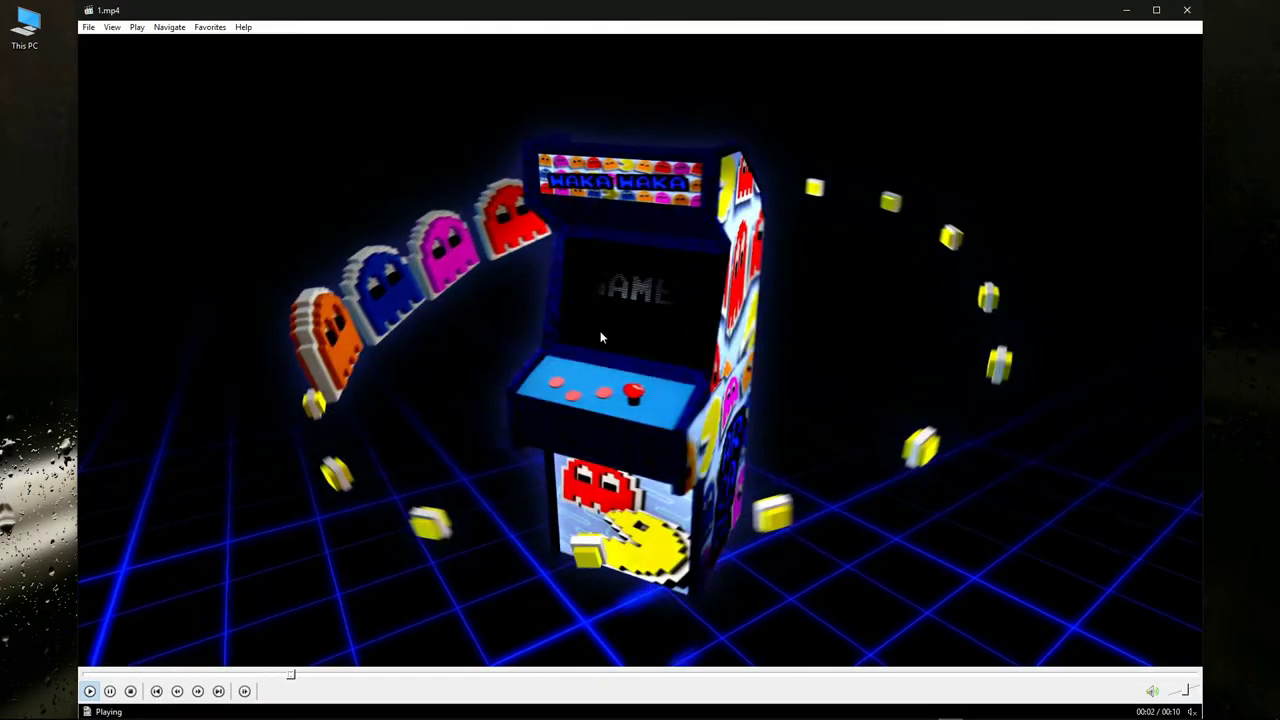
left_click(1187, 10)
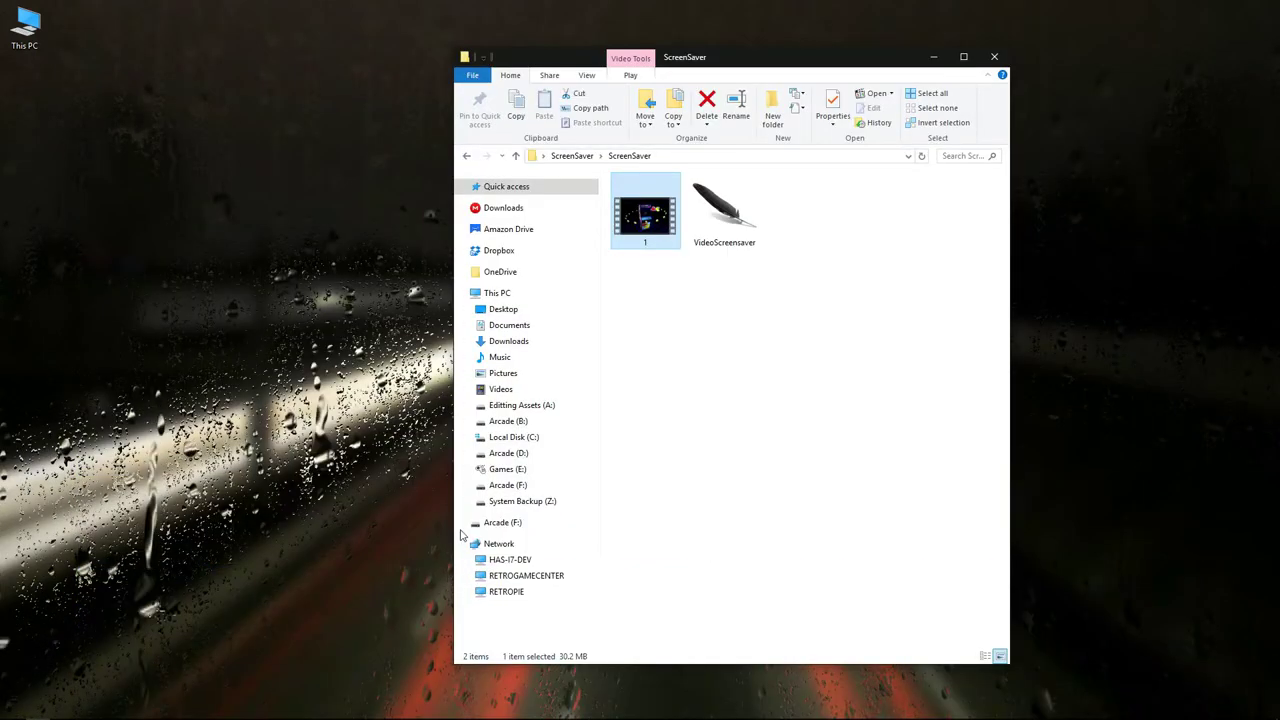
left_click(469, 439)
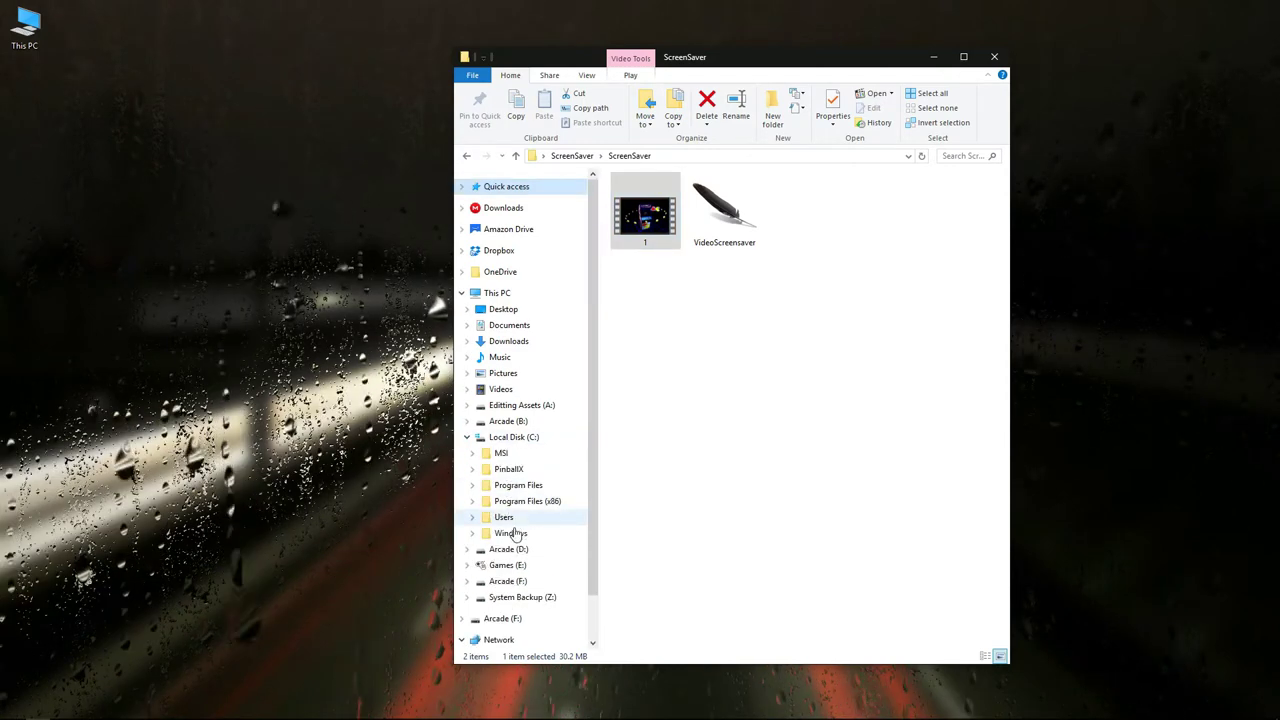
left_click(508, 533)
left_click(648, 205)
scroll(660, 205, "down", 15)
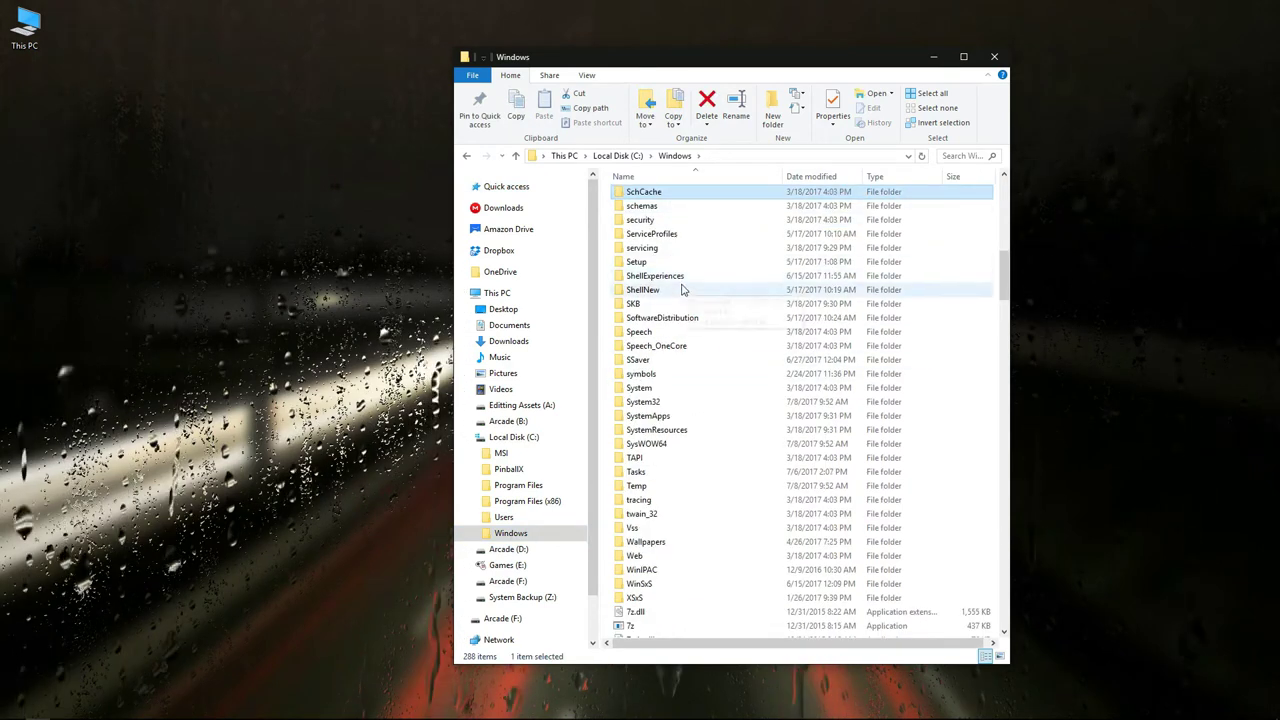
left_click(660, 443)
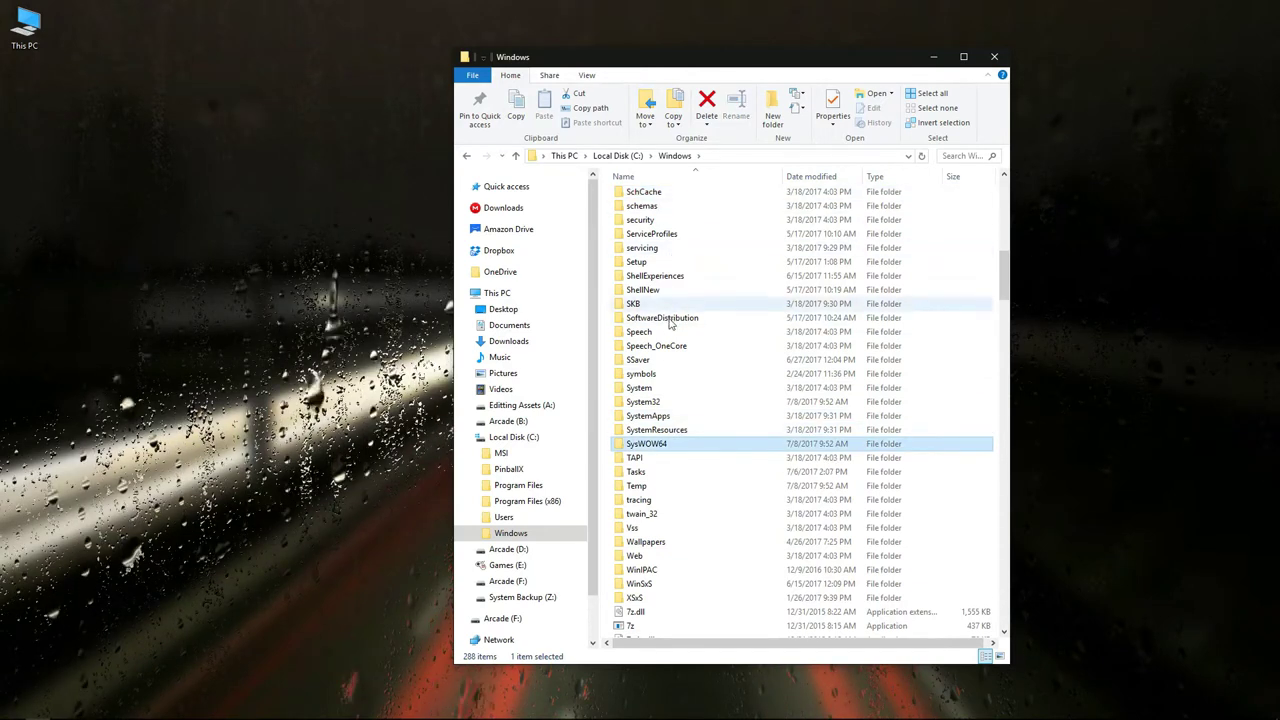
left_click(688, 360)
key("Return")
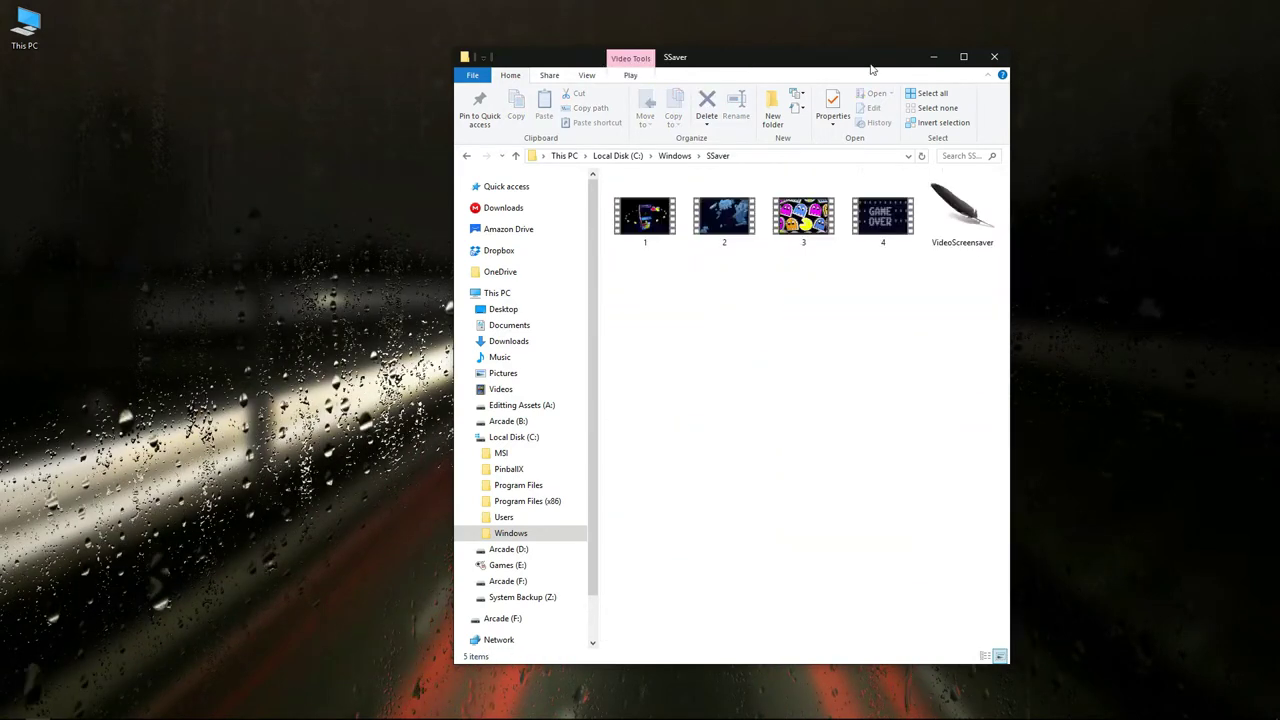
left_click_drag(871, 69, 1061, 76)
- Check the desktop ScreenSaver folder, then install VideoScreensaver from its right-click Install command
left_click(588, 240)
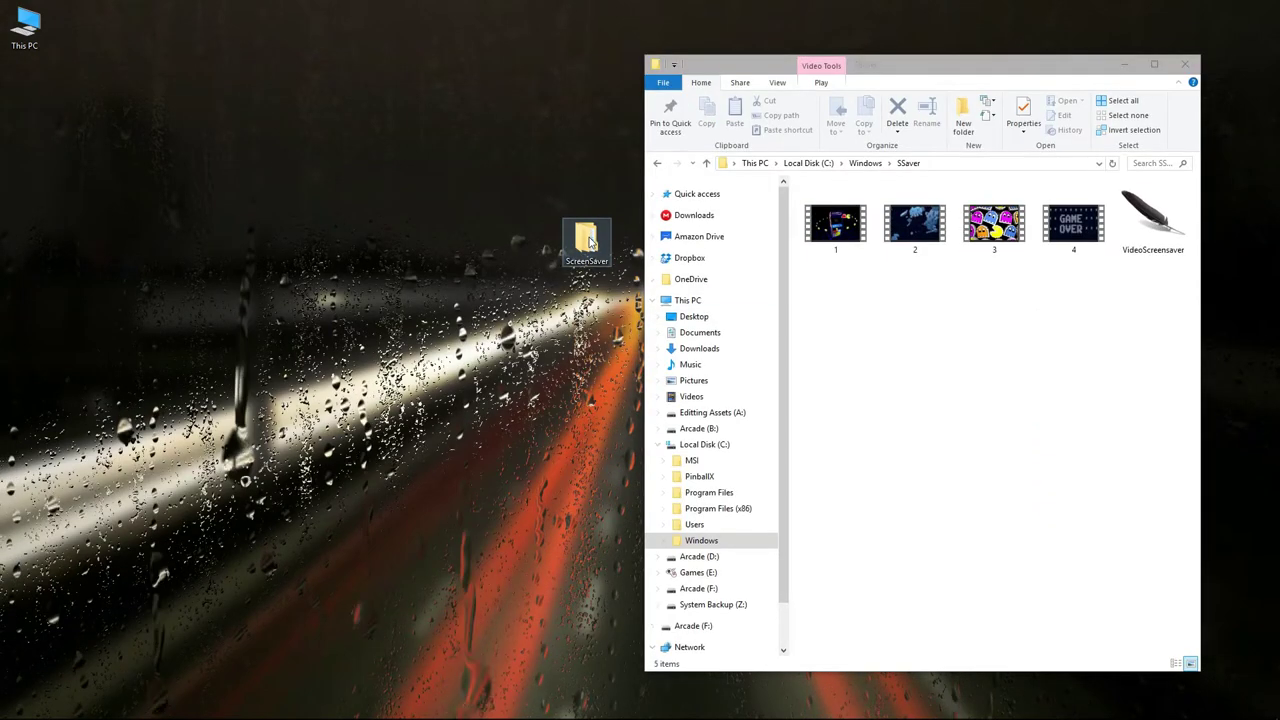
double_click(588, 240)
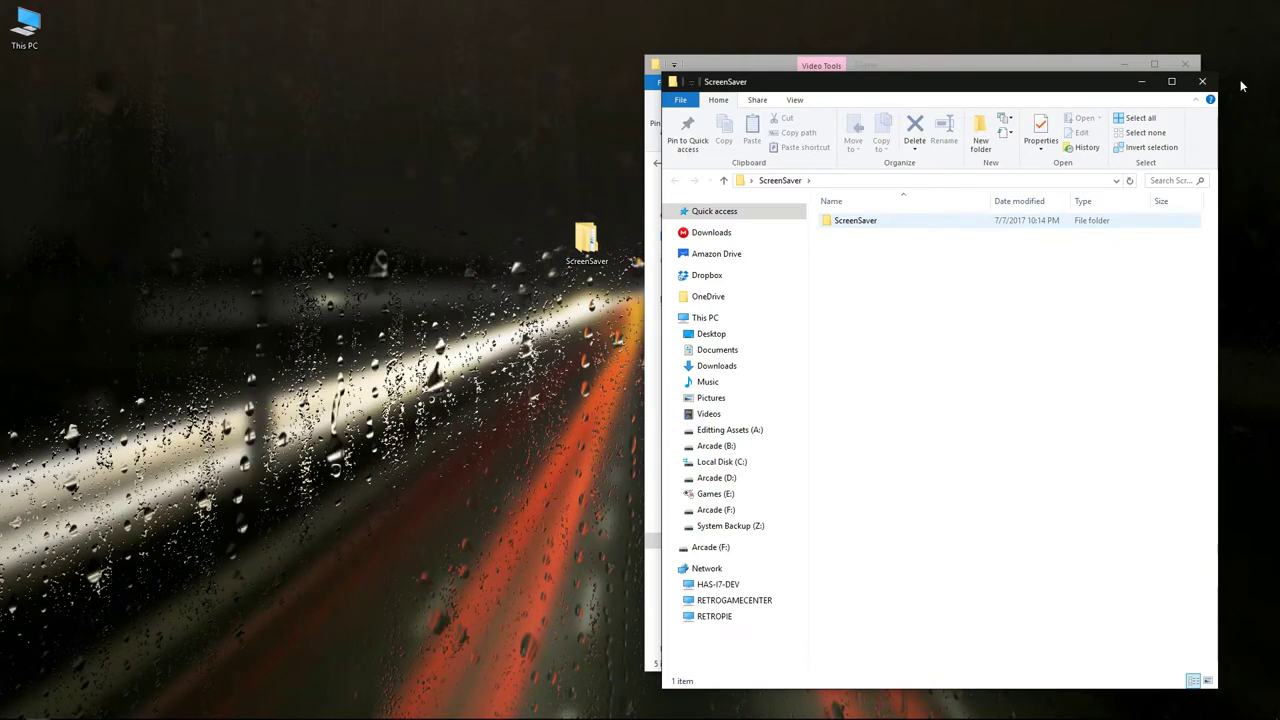
left_click(1204, 86)
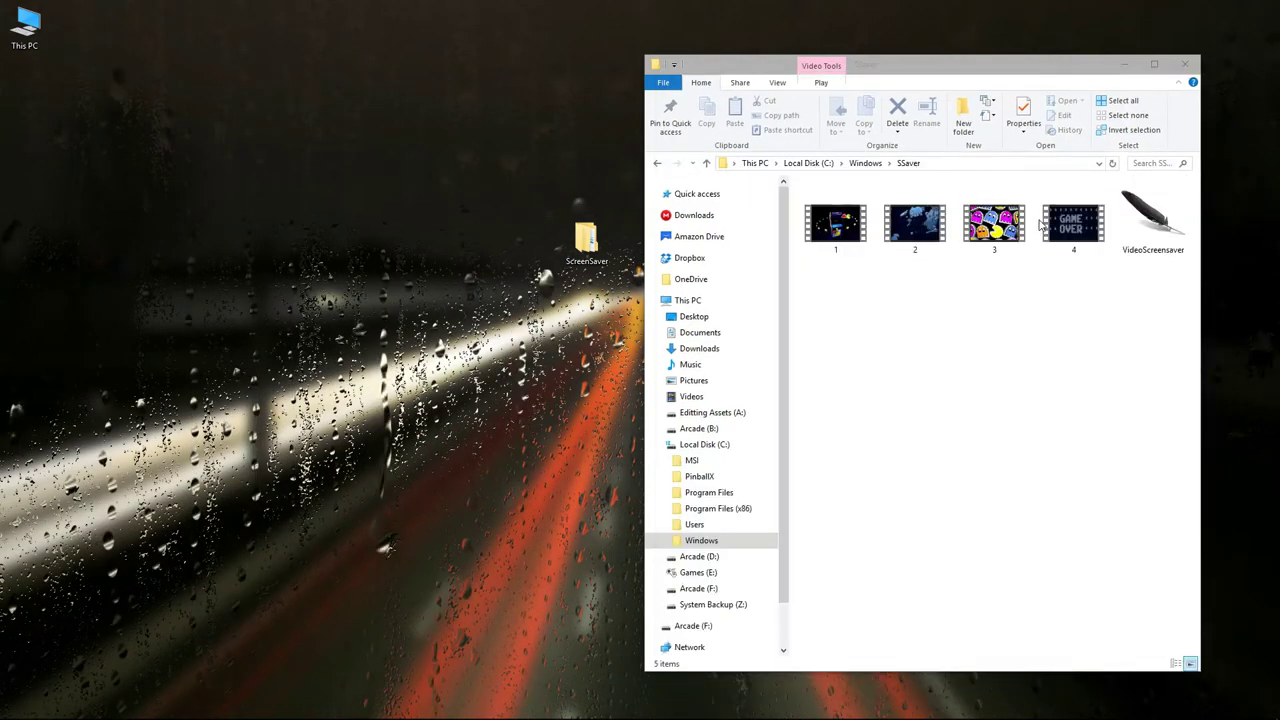
right_click(1150, 212)
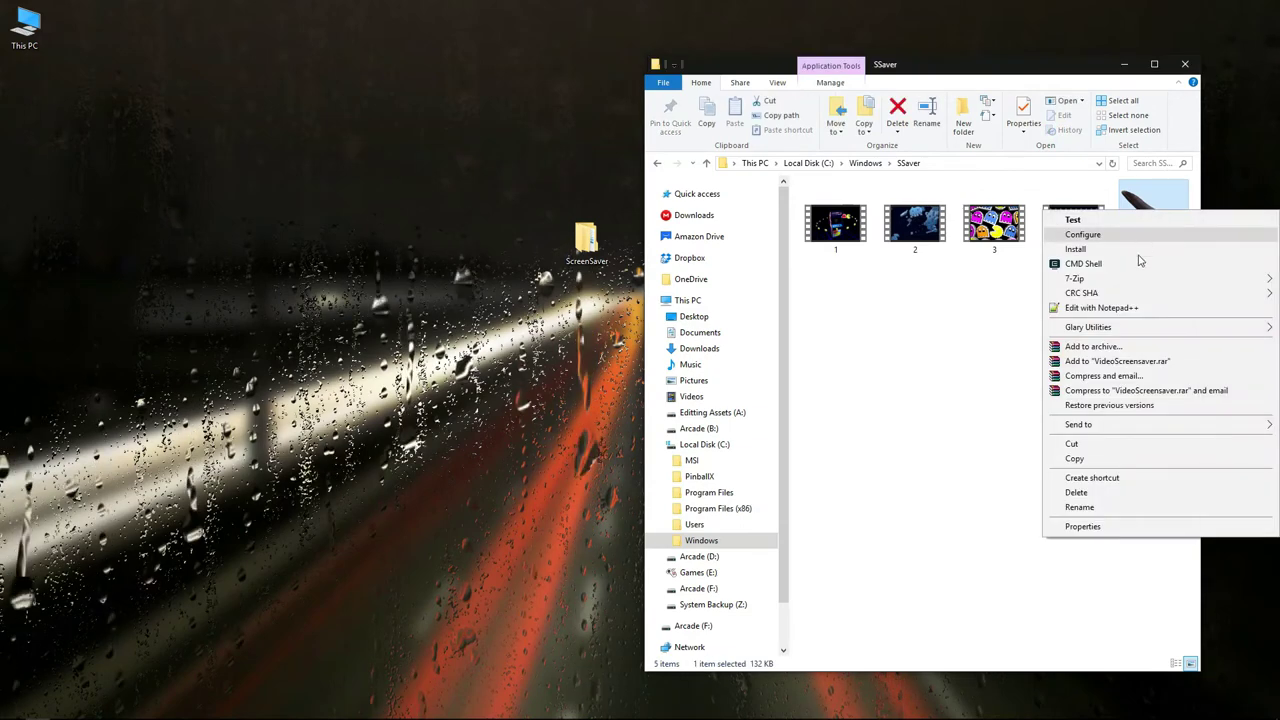
left_click(1137, 252)
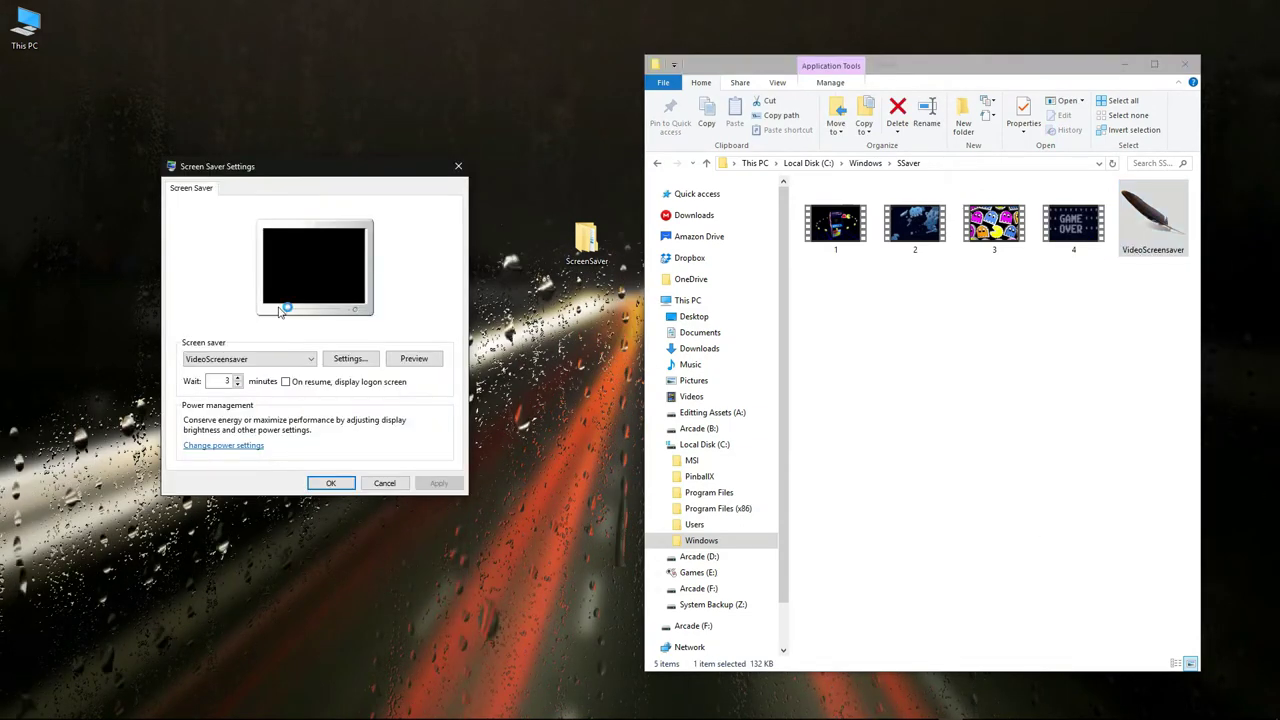
- Give VideoScreensaver the SSaver arcade videos in its Settings and confirm with OK
left_click(350, 359)
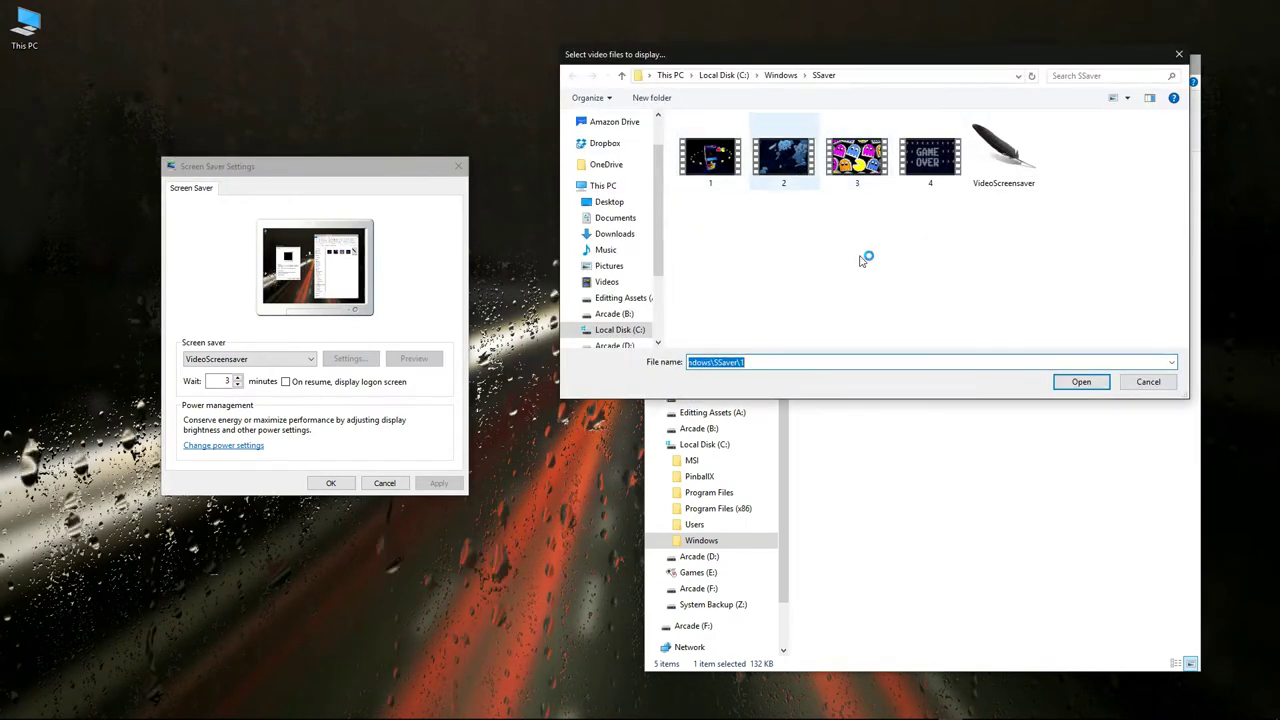
key("Return")
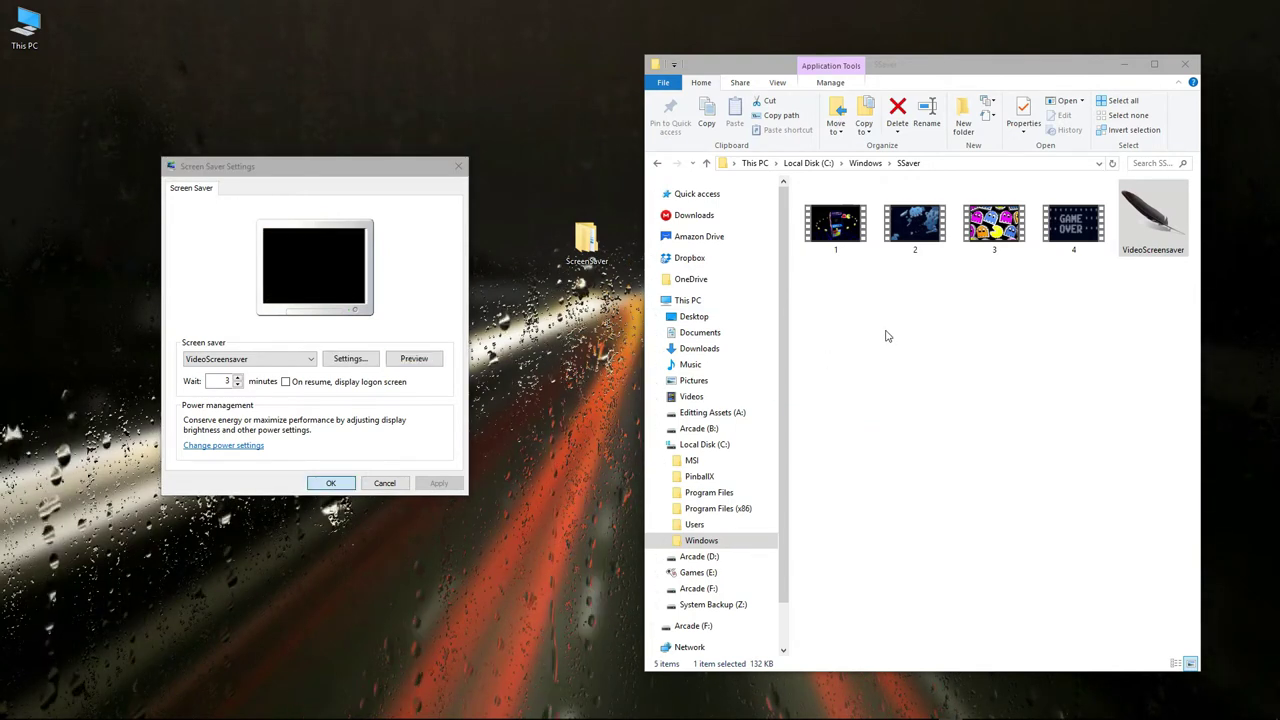
left_click(330, 483)
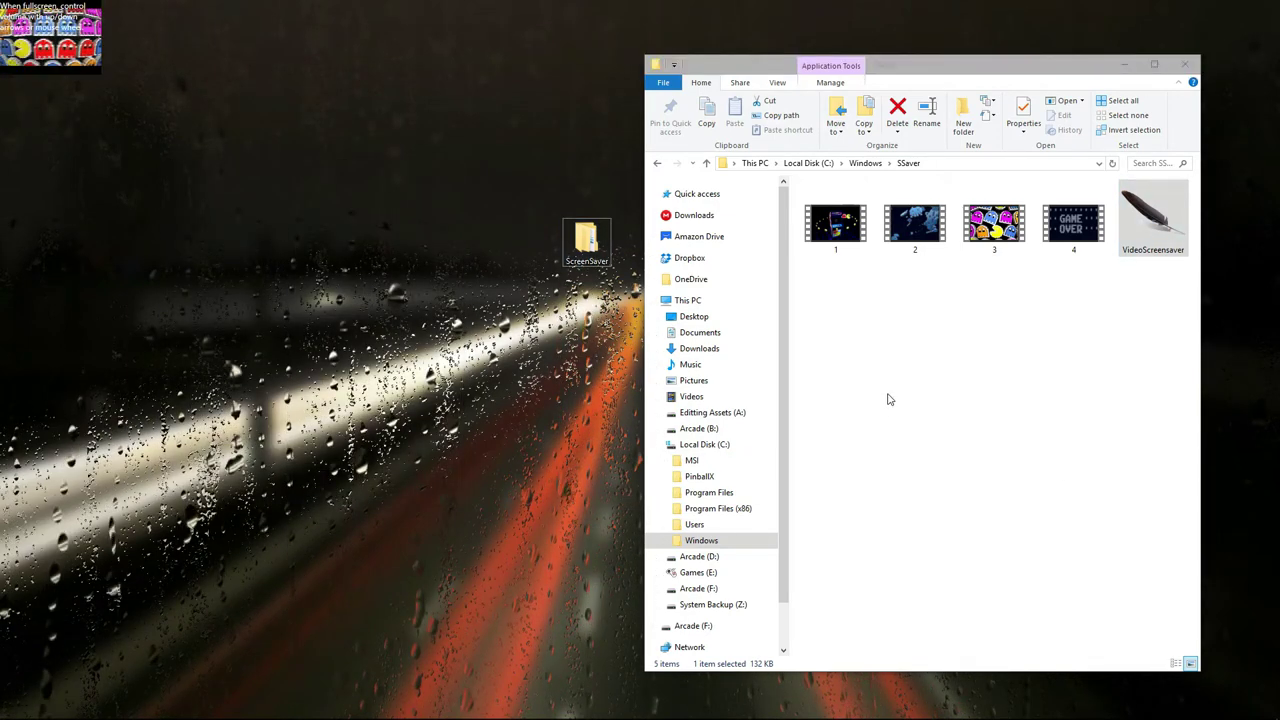
- Close the leftover VideoScreensaver preview window from its taskbar icon
left_click(1074, 245)
left_click(98, 86)
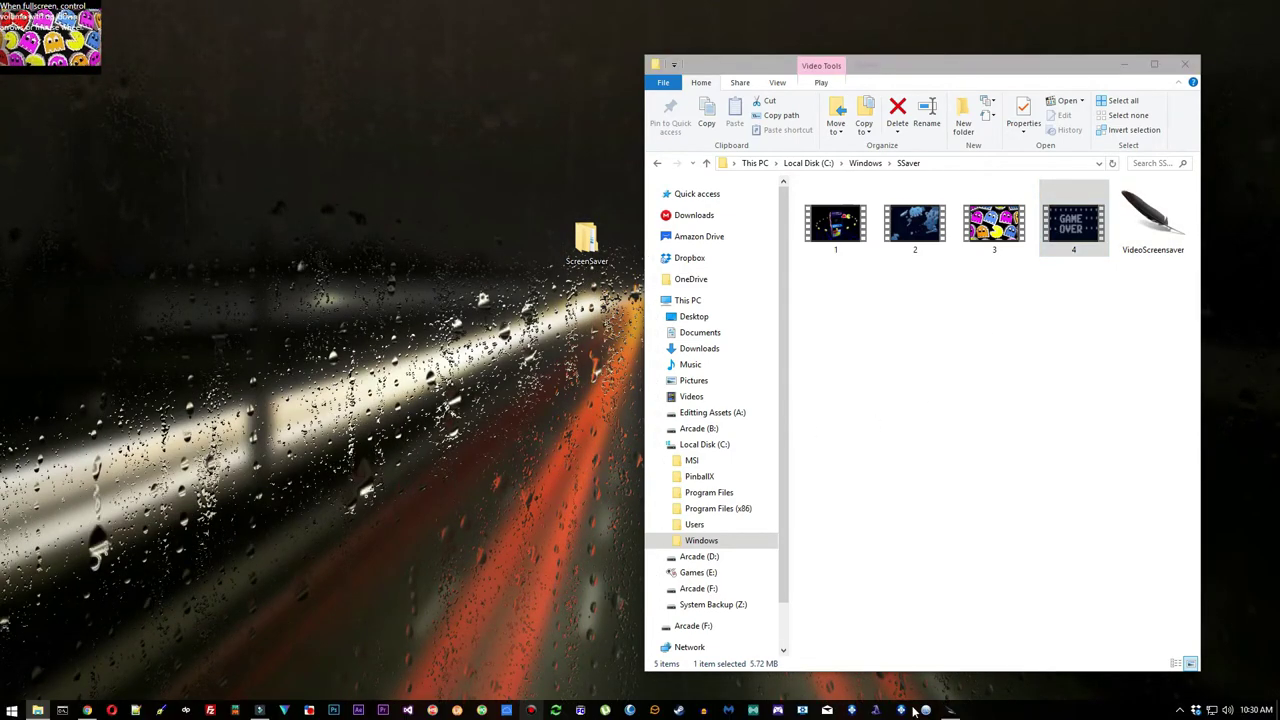
right_click(950, 710)
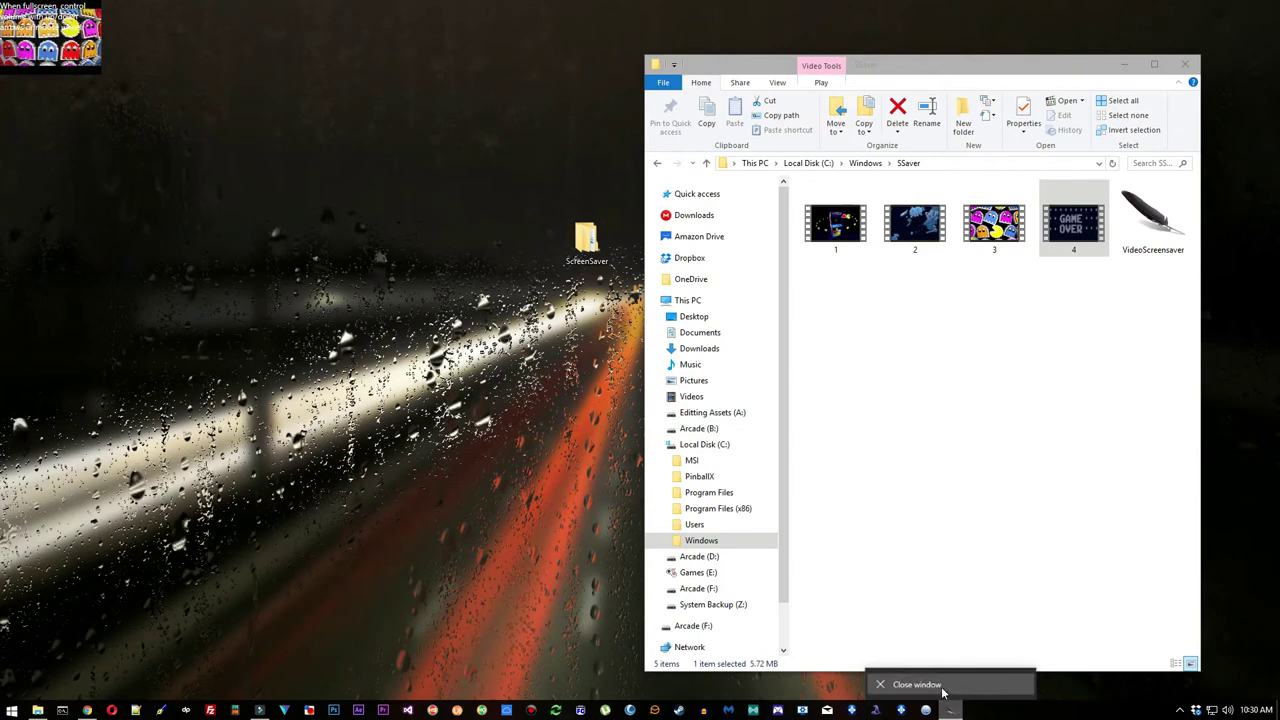
left_click(917, 684)
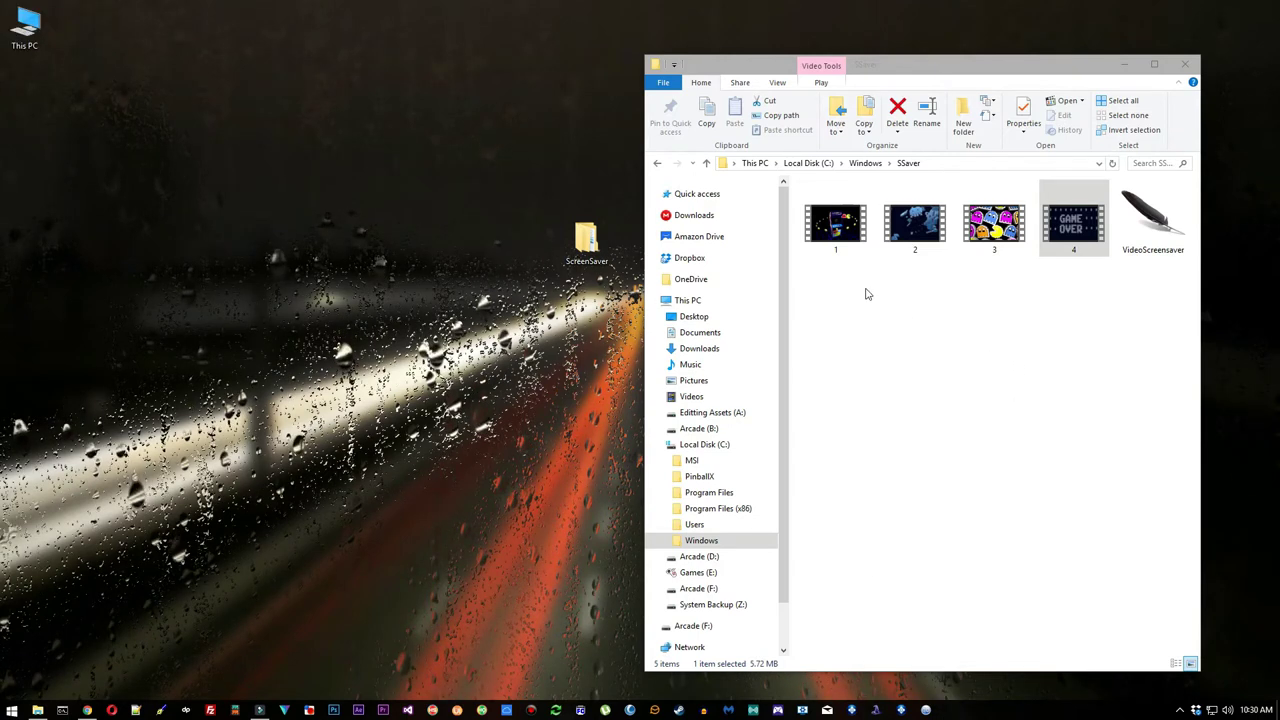
- Open video 1 with Movies & TV via Open with, and move the viewer window to the top
left_click(837, 225)
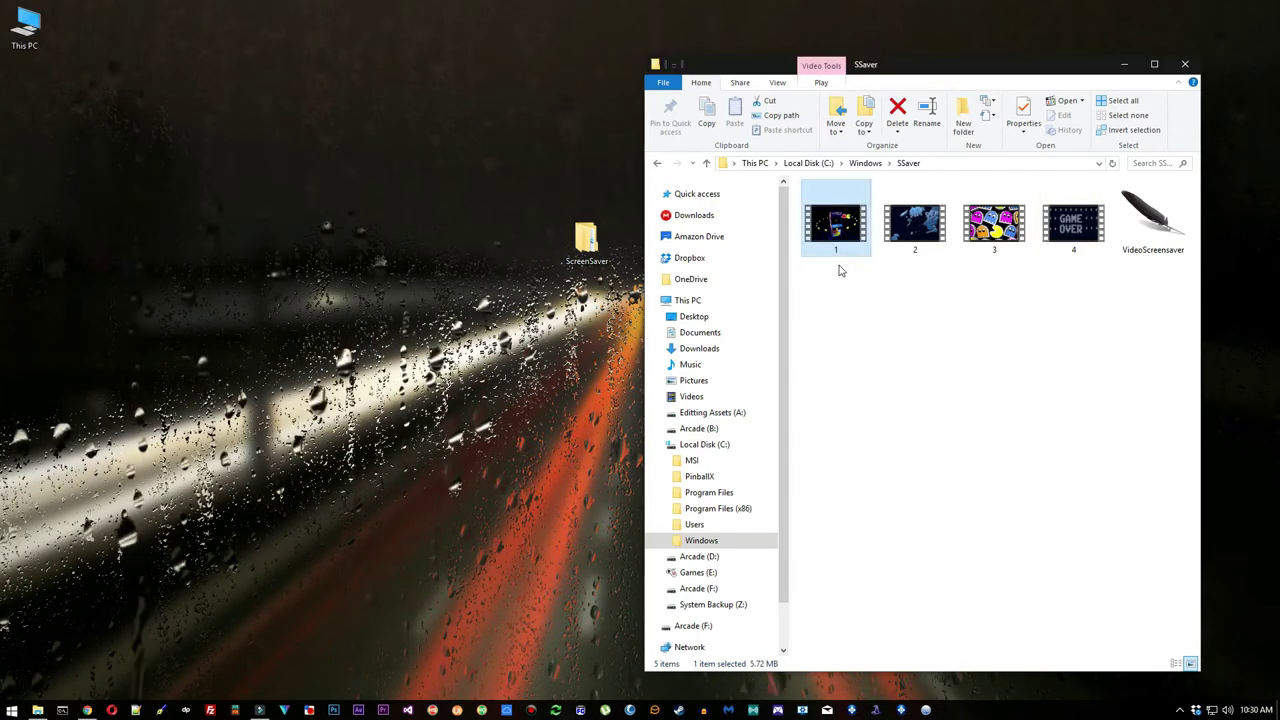
right_click(840, 227)
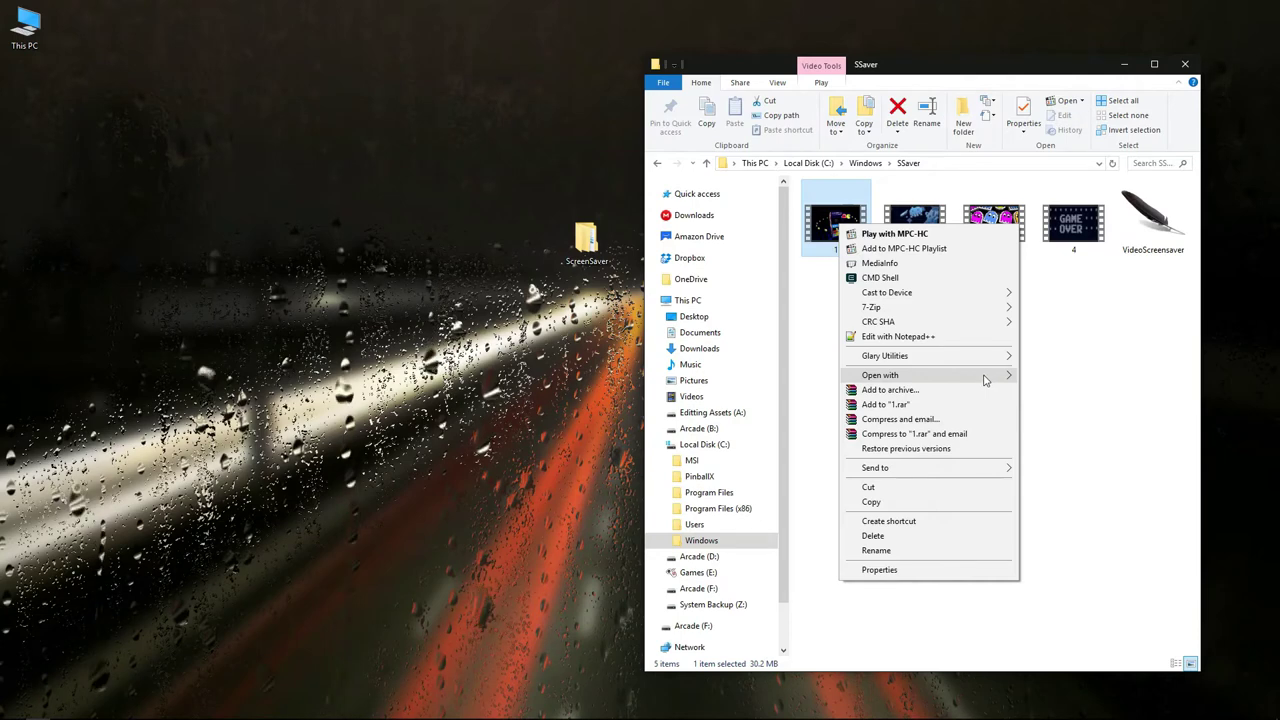
mouse_move(982, 378)
left_click(1062, 405)
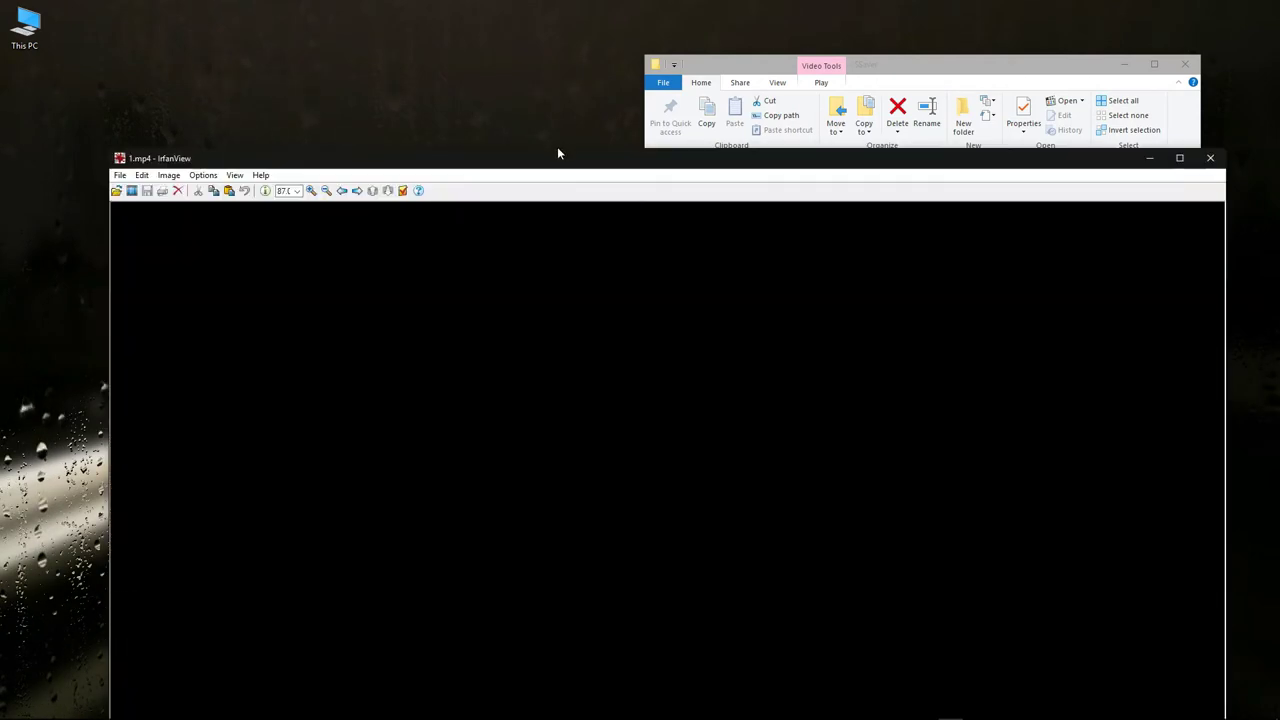
left_click_drag(545, 160, 527, 21)
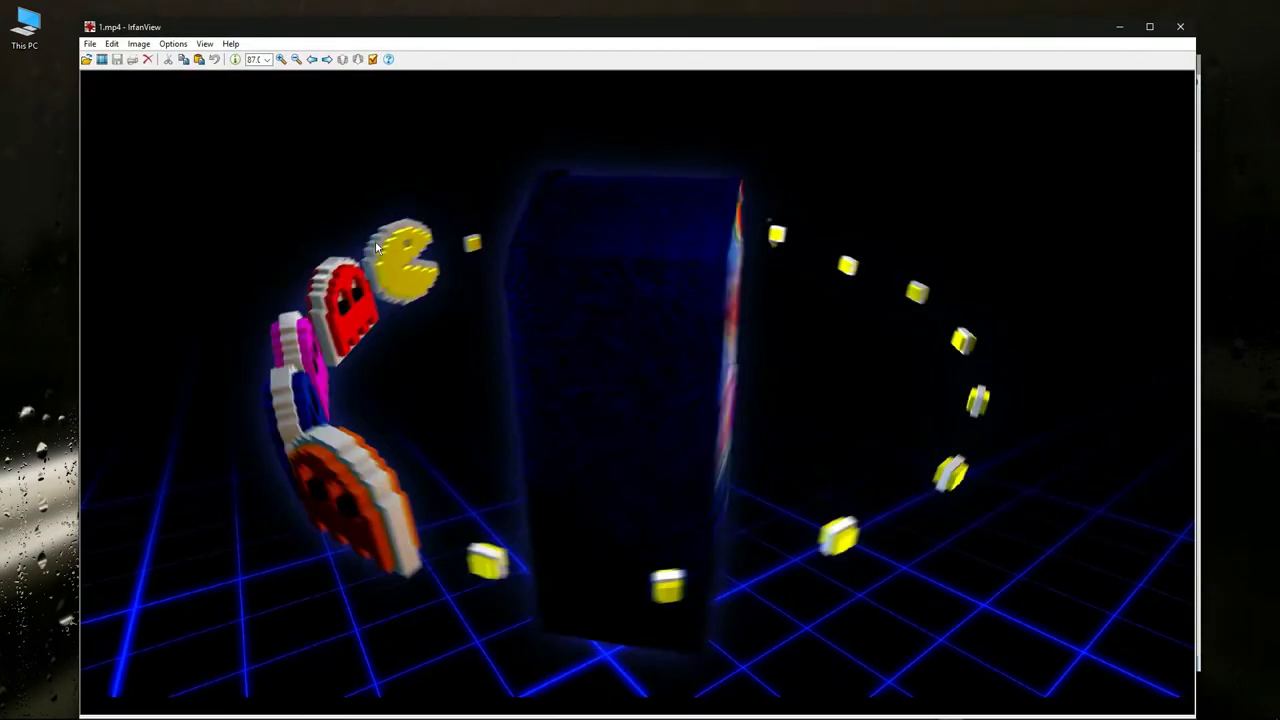
- Maximize the video window and open File > Slideshow
double_click(520, 23)
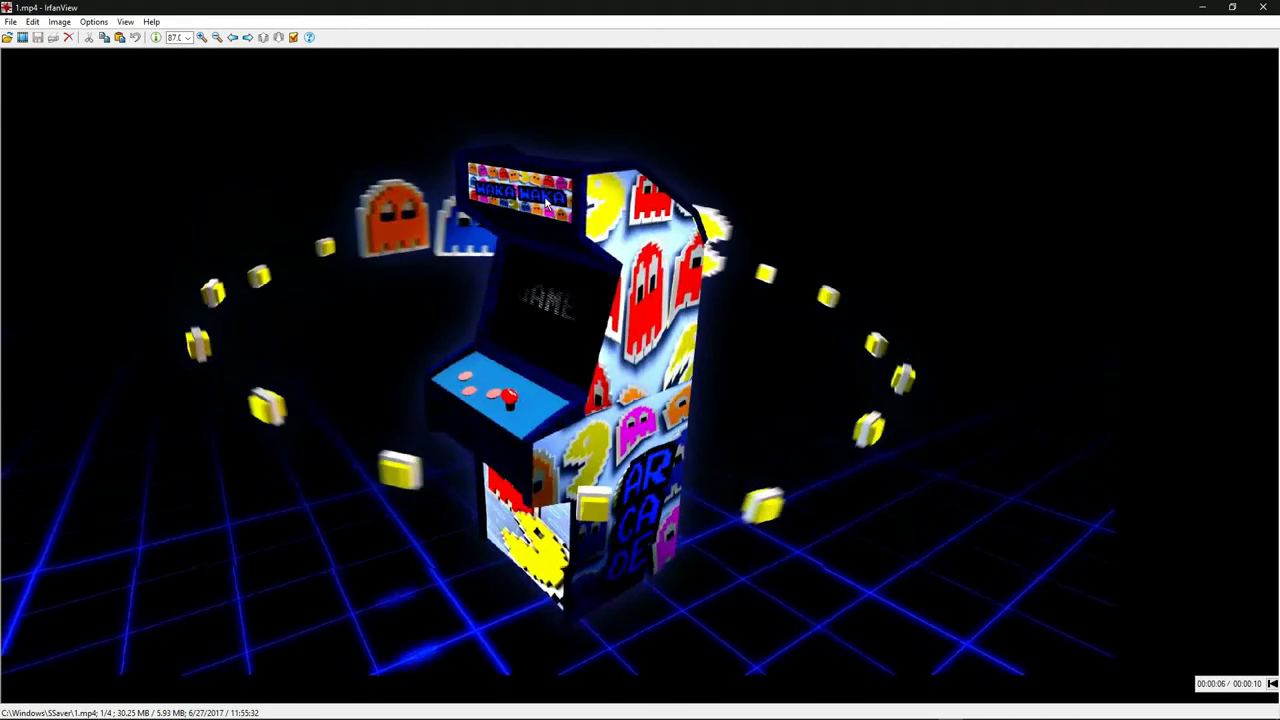
left_click(12, 22)
left_click(43, 134)
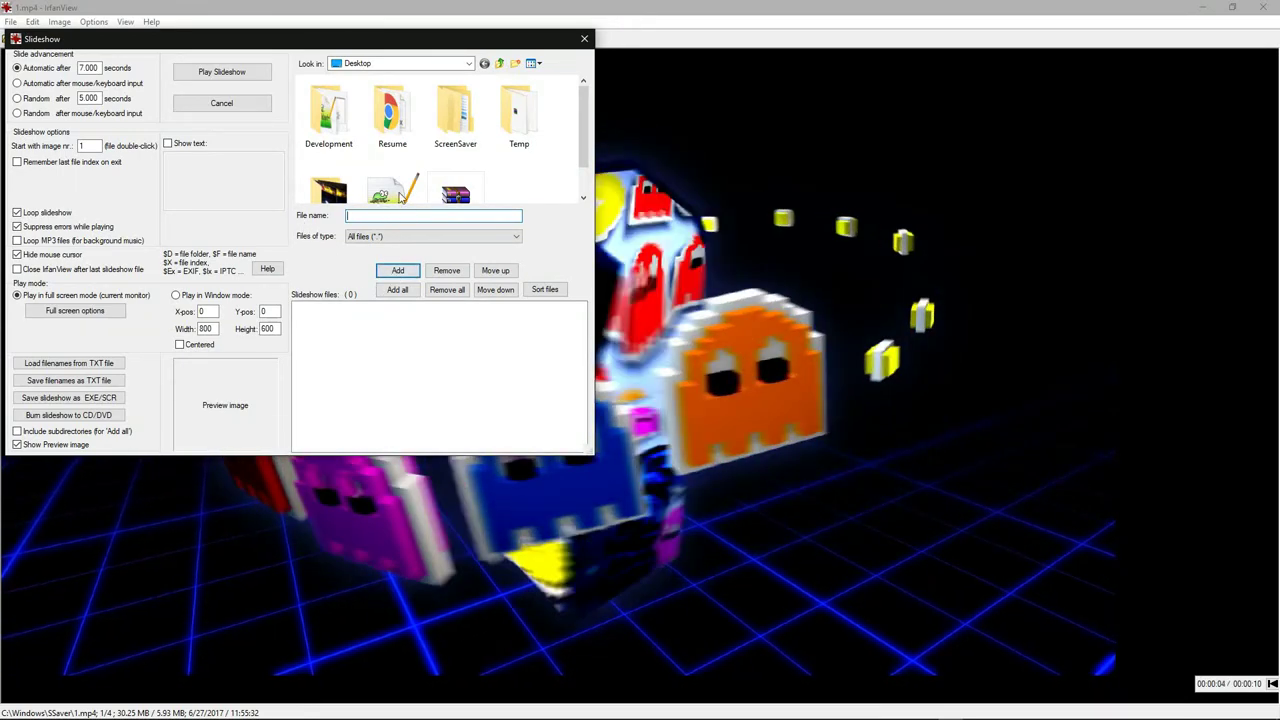
- Browse to C:\WINDOWS\SSaver and add 2.mp4 and 1.mp4 to the slideshow, removing the duplicate 2.mp4
type("C:\\")
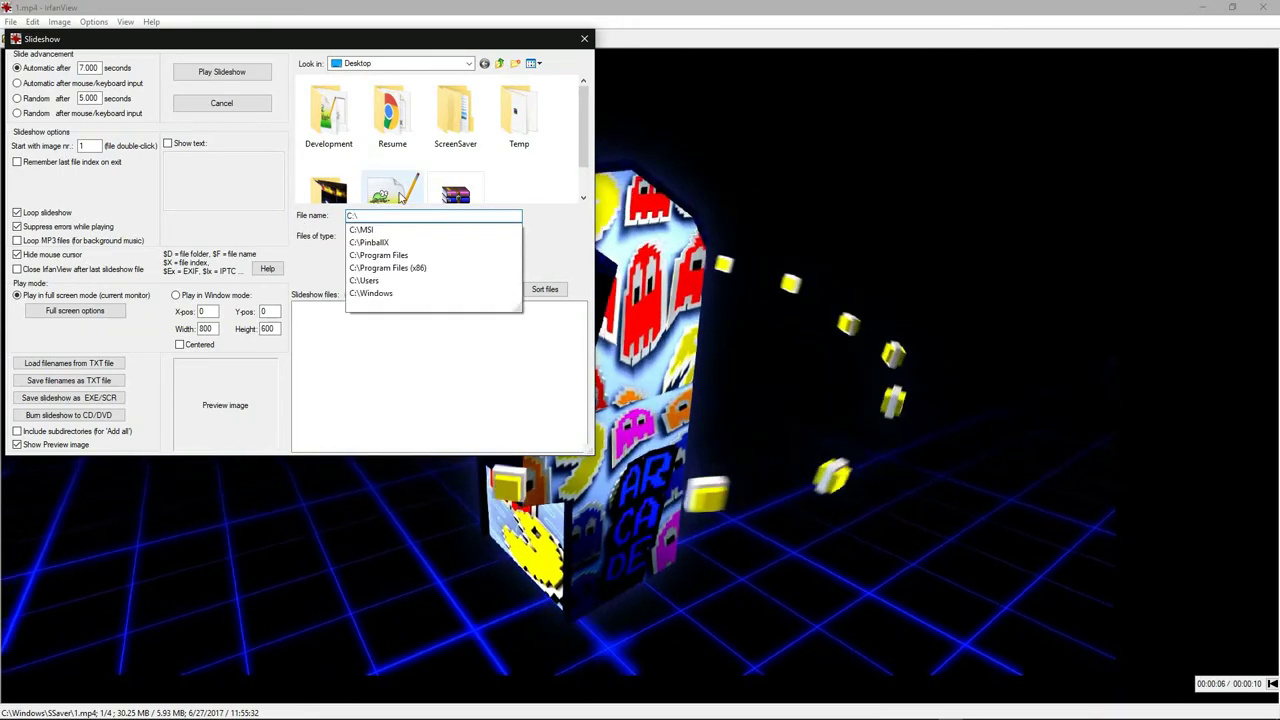
type("WINDOWS\\S")
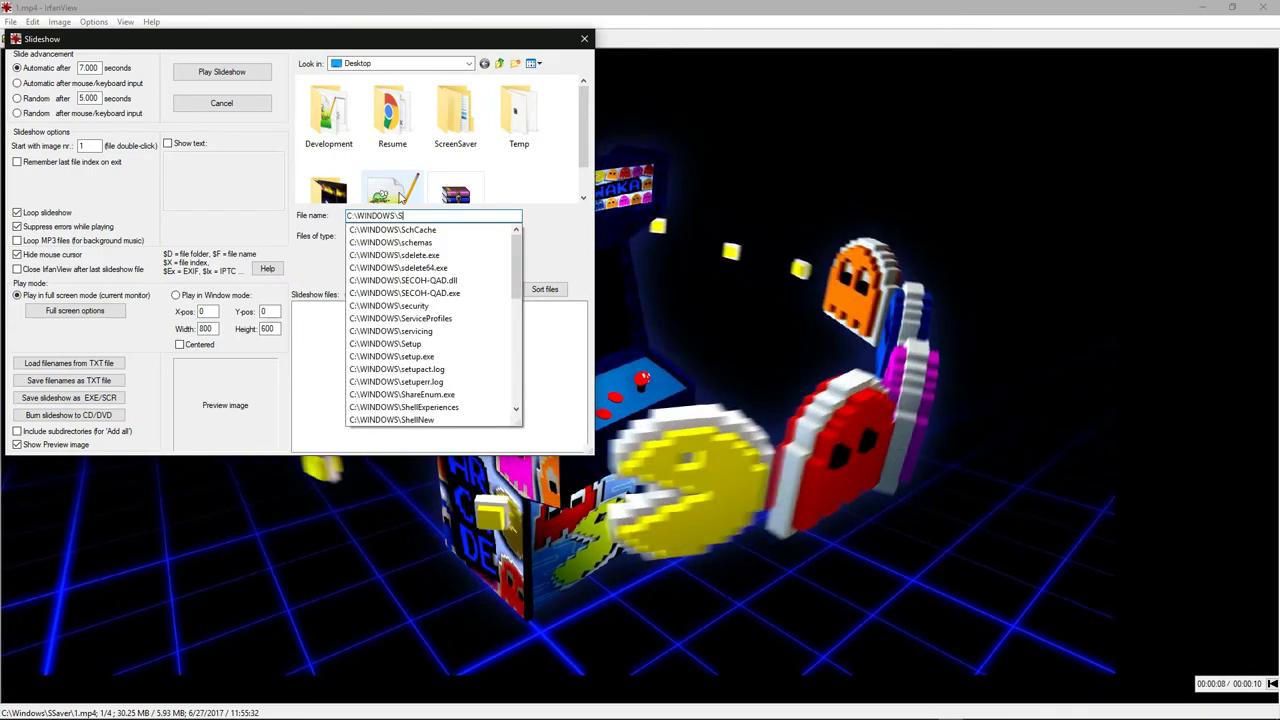
type("SAver")
key("Return")
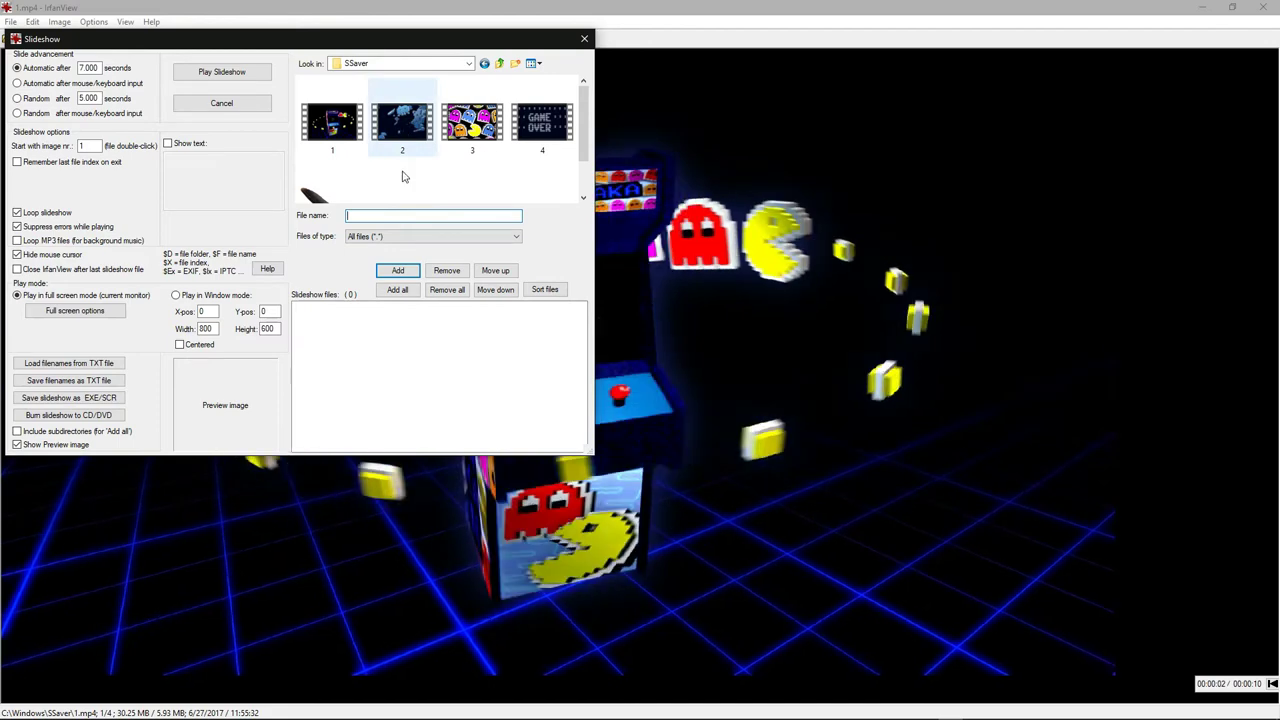
left_click(402, 122)
left_click(398, 271)
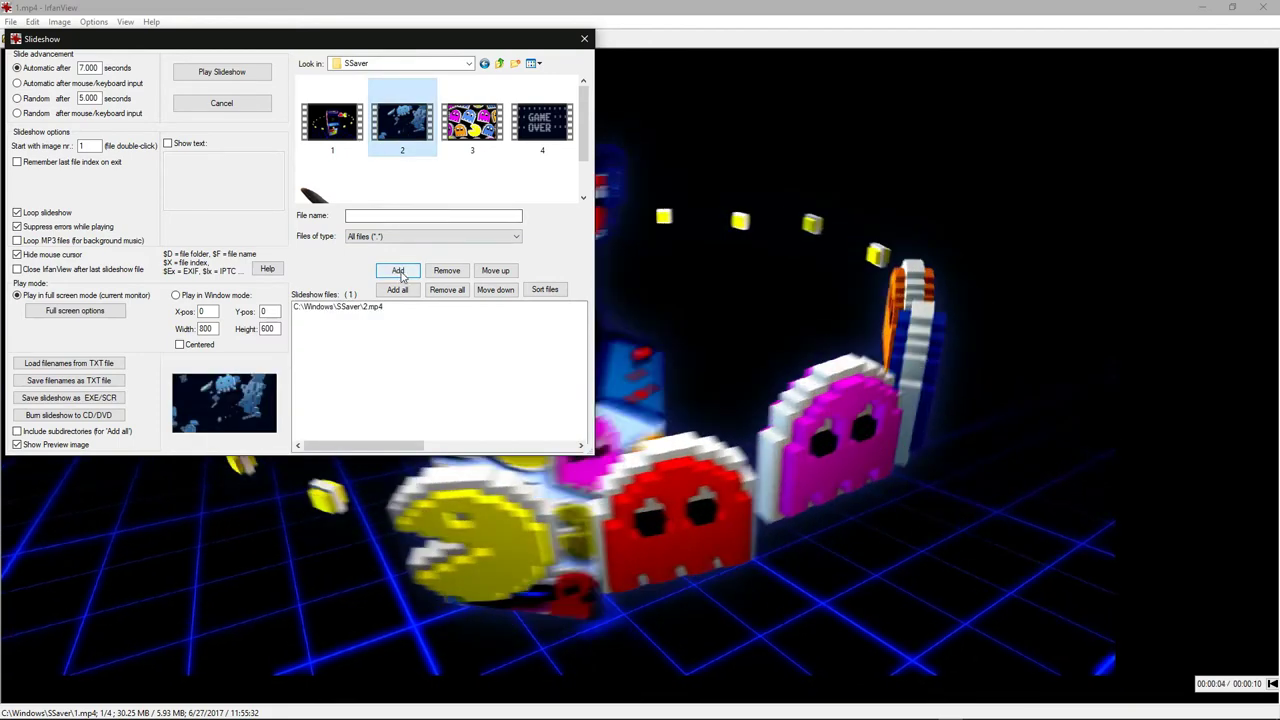
key("Left")
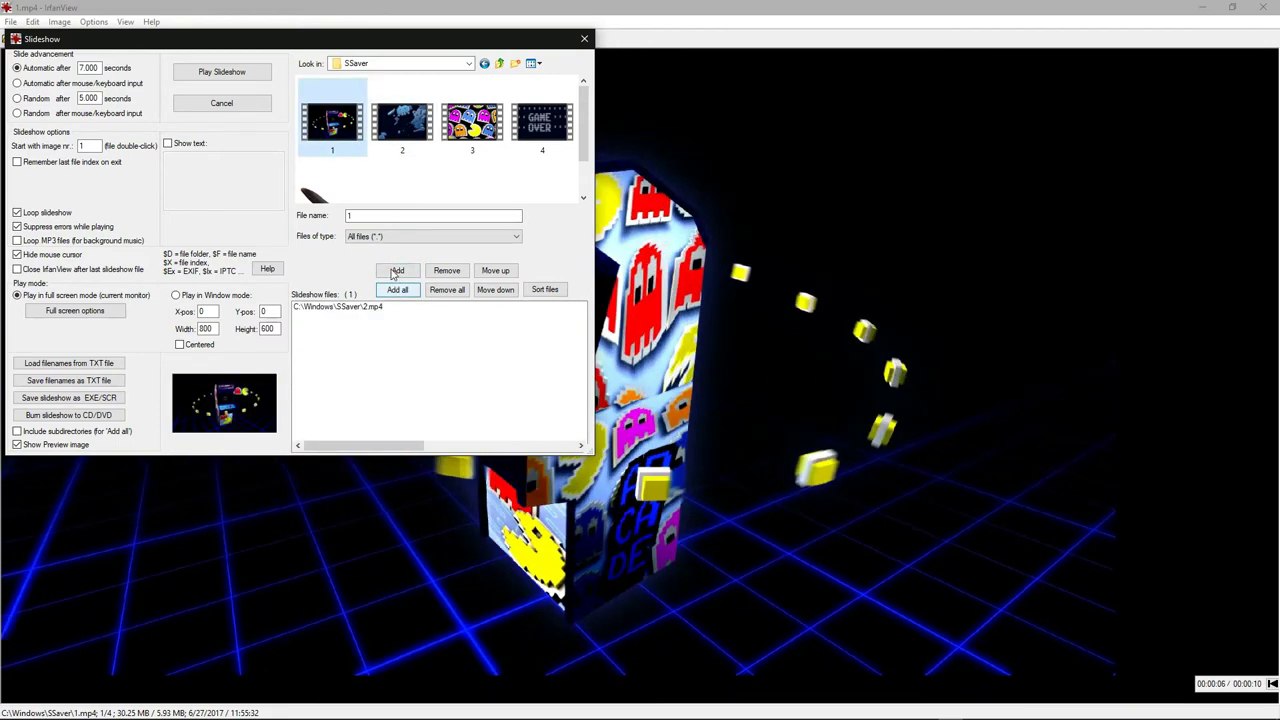
left_click(396, 272)
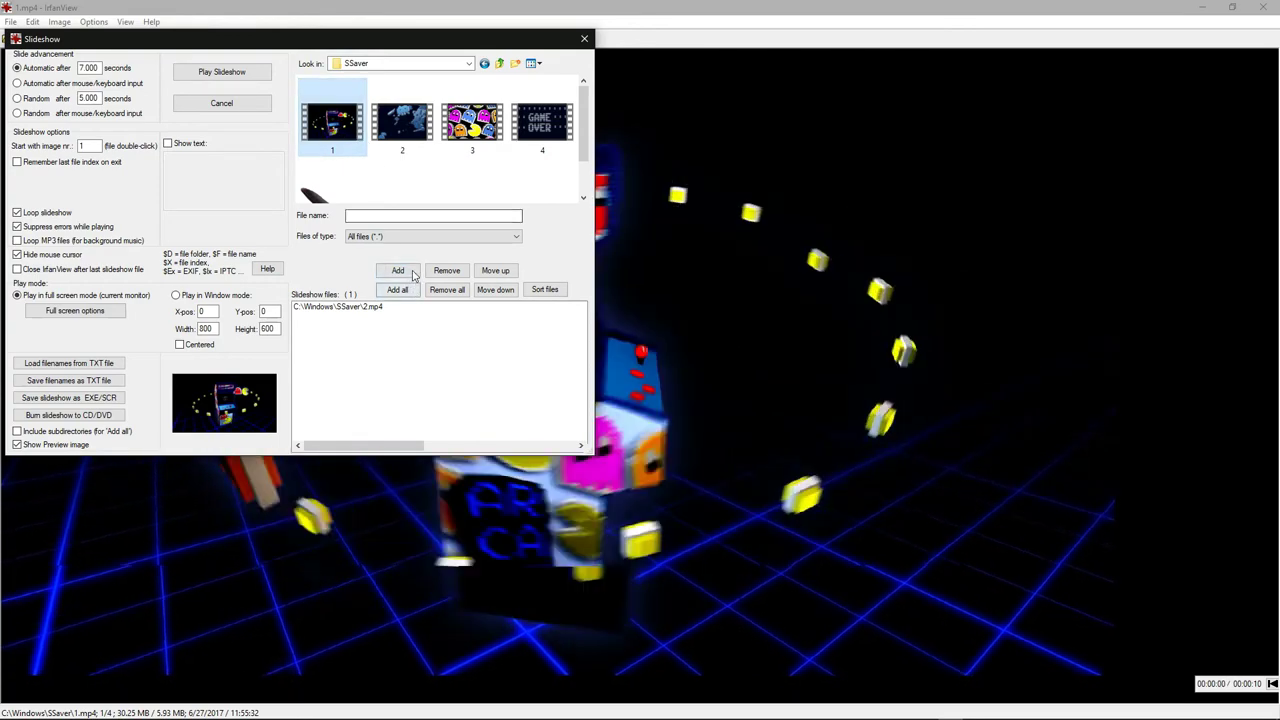
left_click(402, 124, "ctrl")
left_click(398, 271)
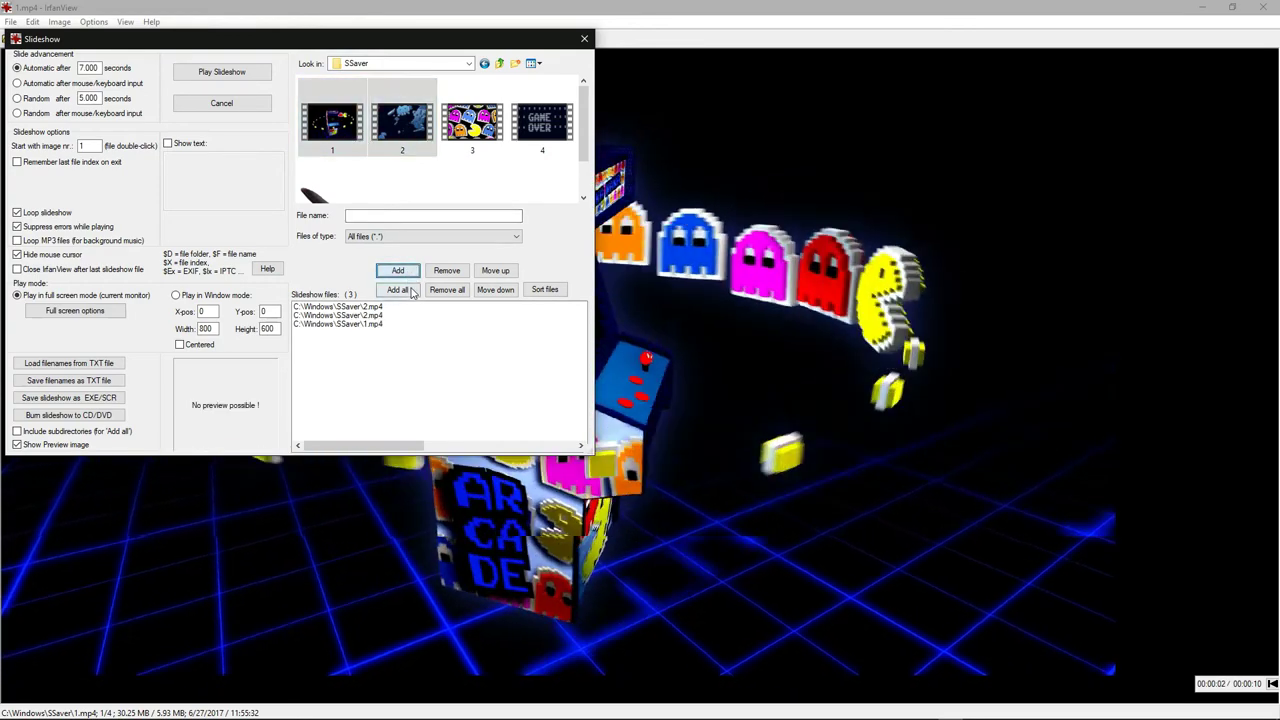
left_click(350, 315)
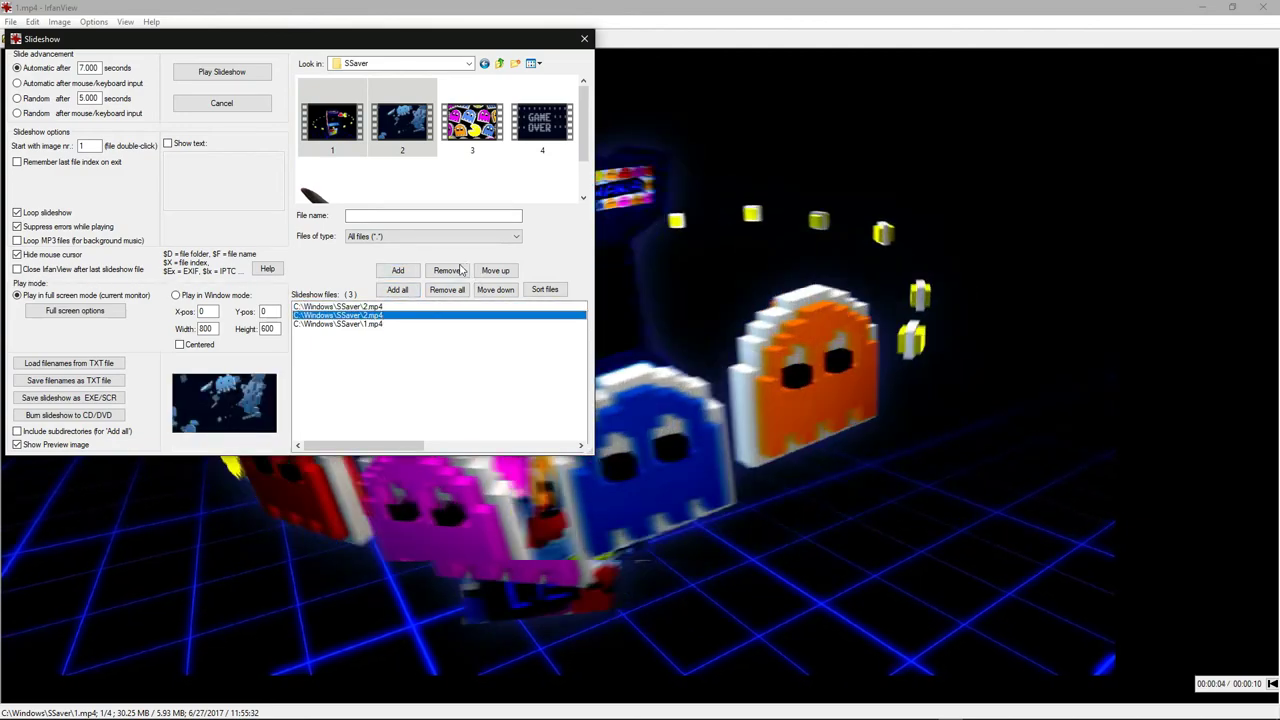
left_click(458, 271)
left_click(380, 316)
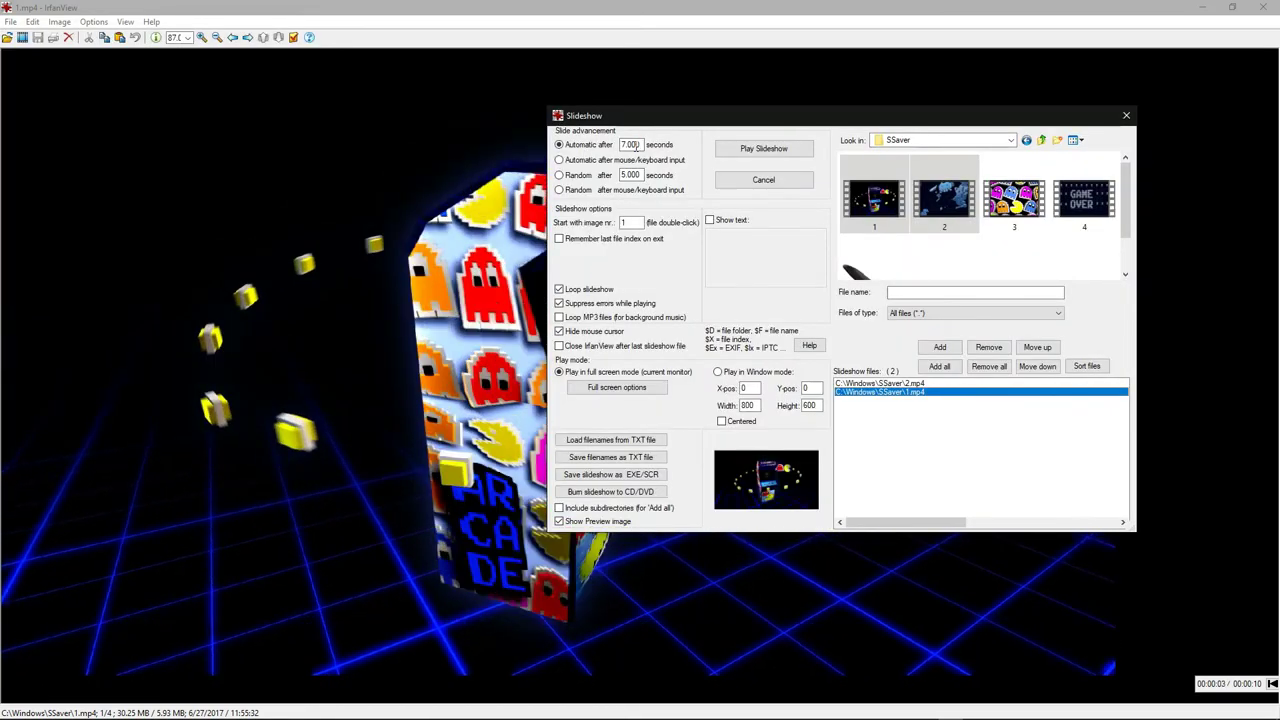
- Set the 'Automatic after' delay to 3 seconds and turn on the text overlay option
double_click(626, 145)
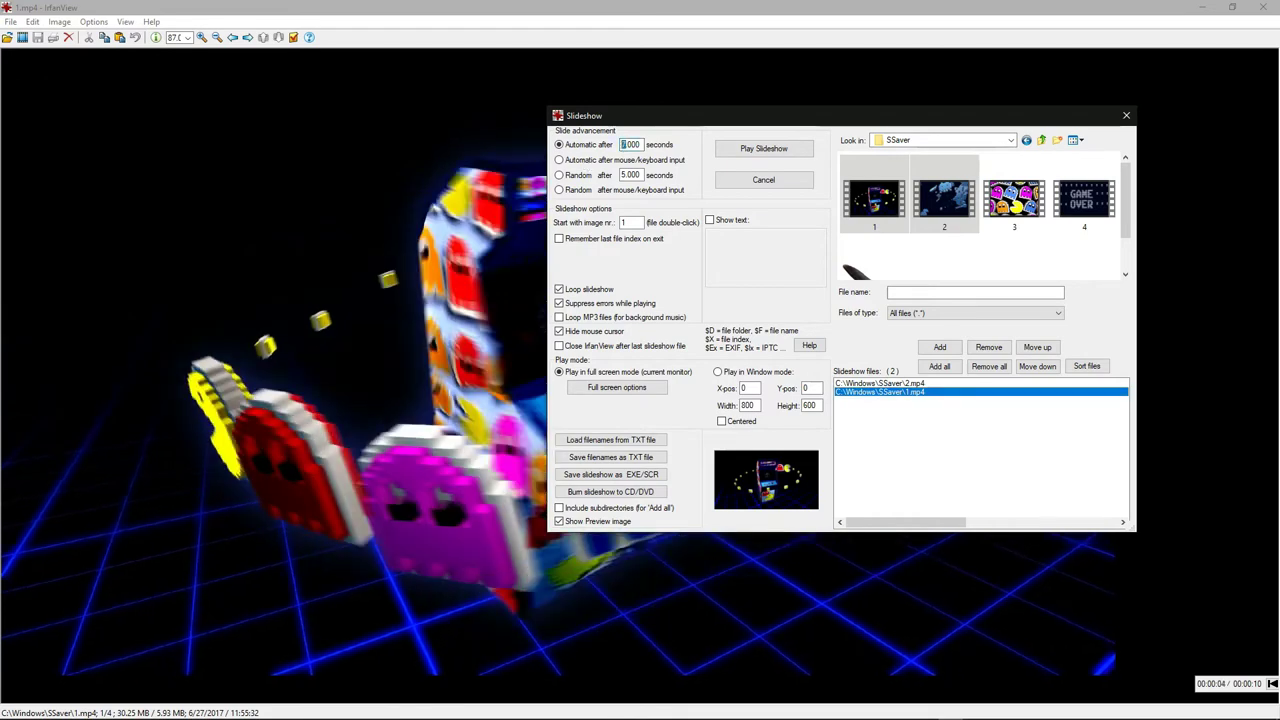
type("3")
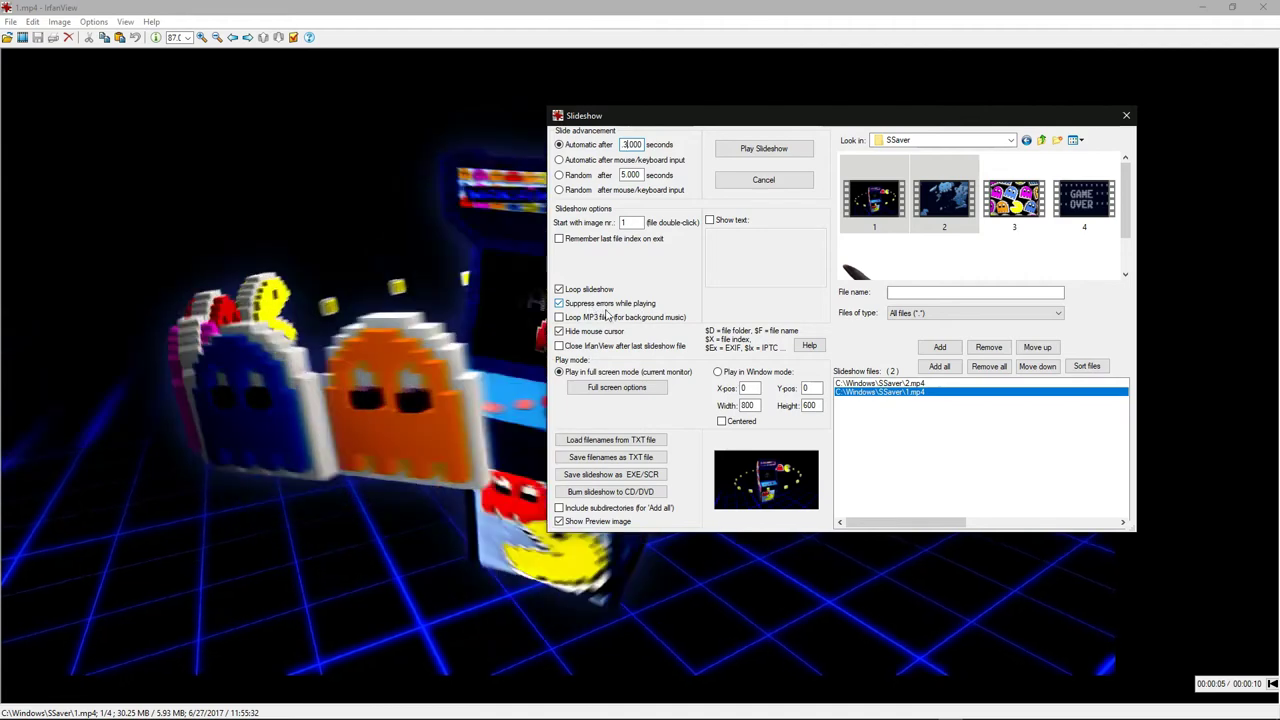
left_click(710, 220)
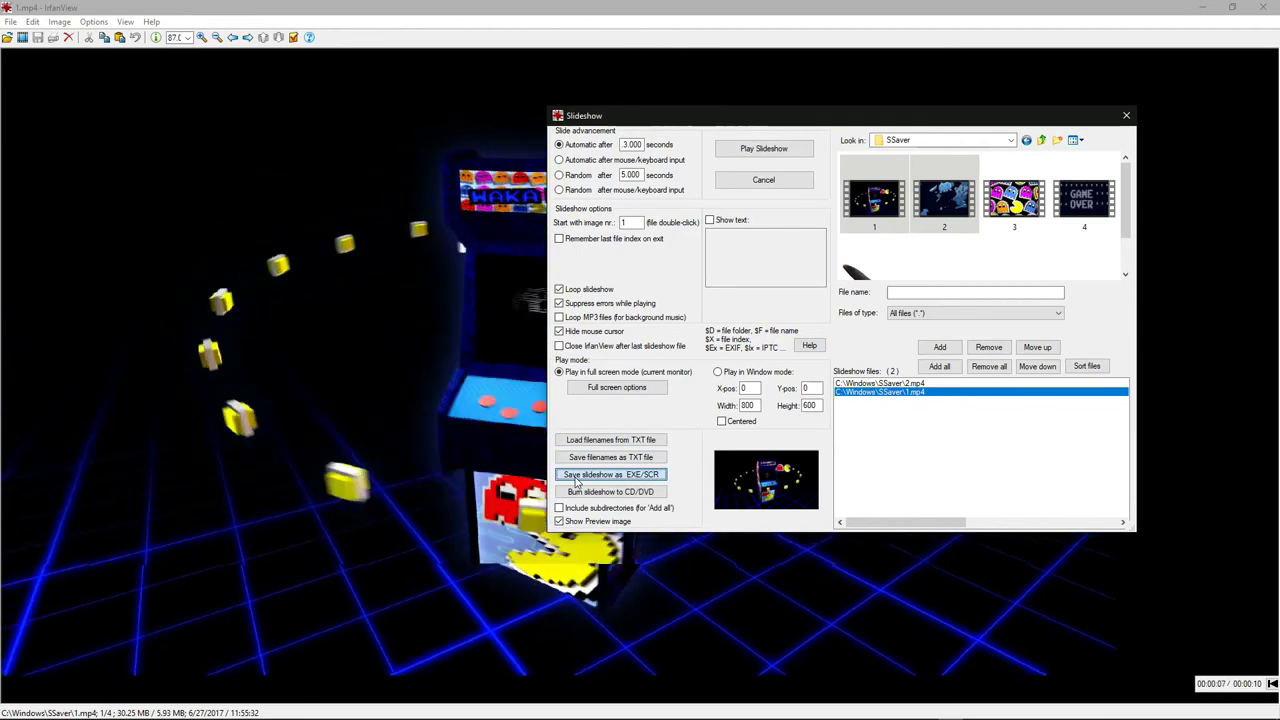
- Save the slideshow to the desktop as the 'ss' EXE program file
left_click(576, 481)
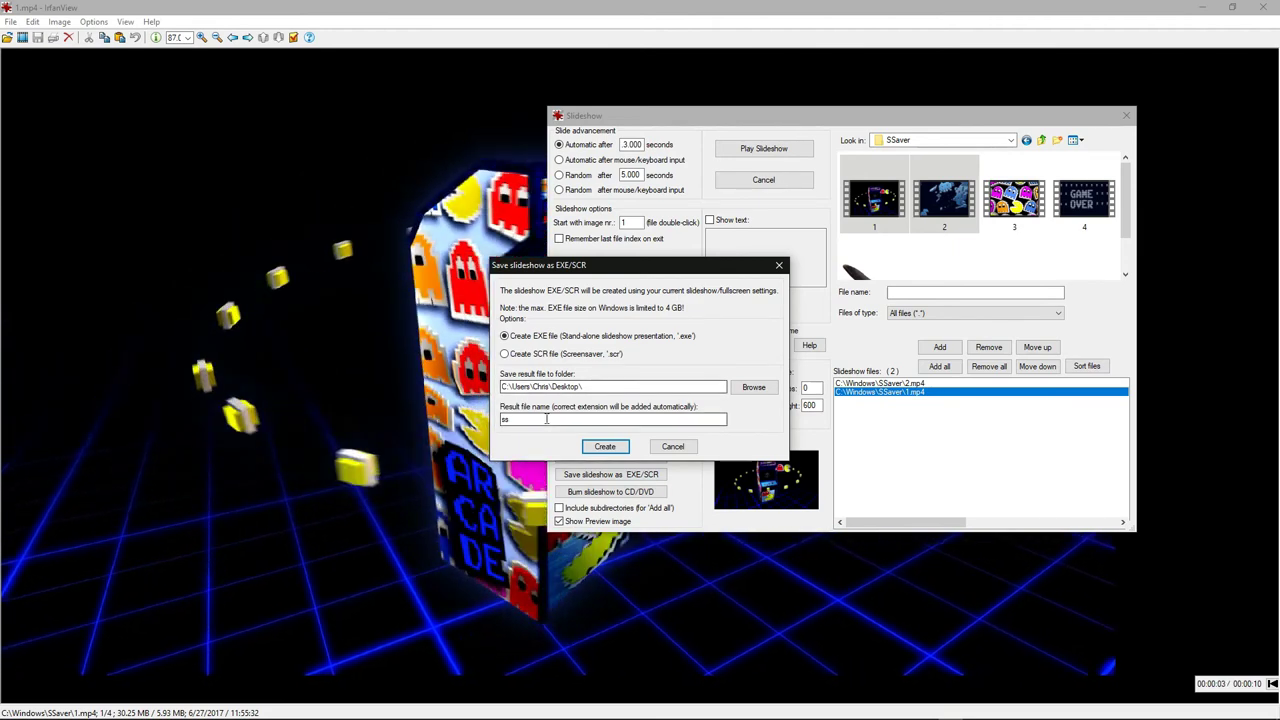
left_click(604, 447)
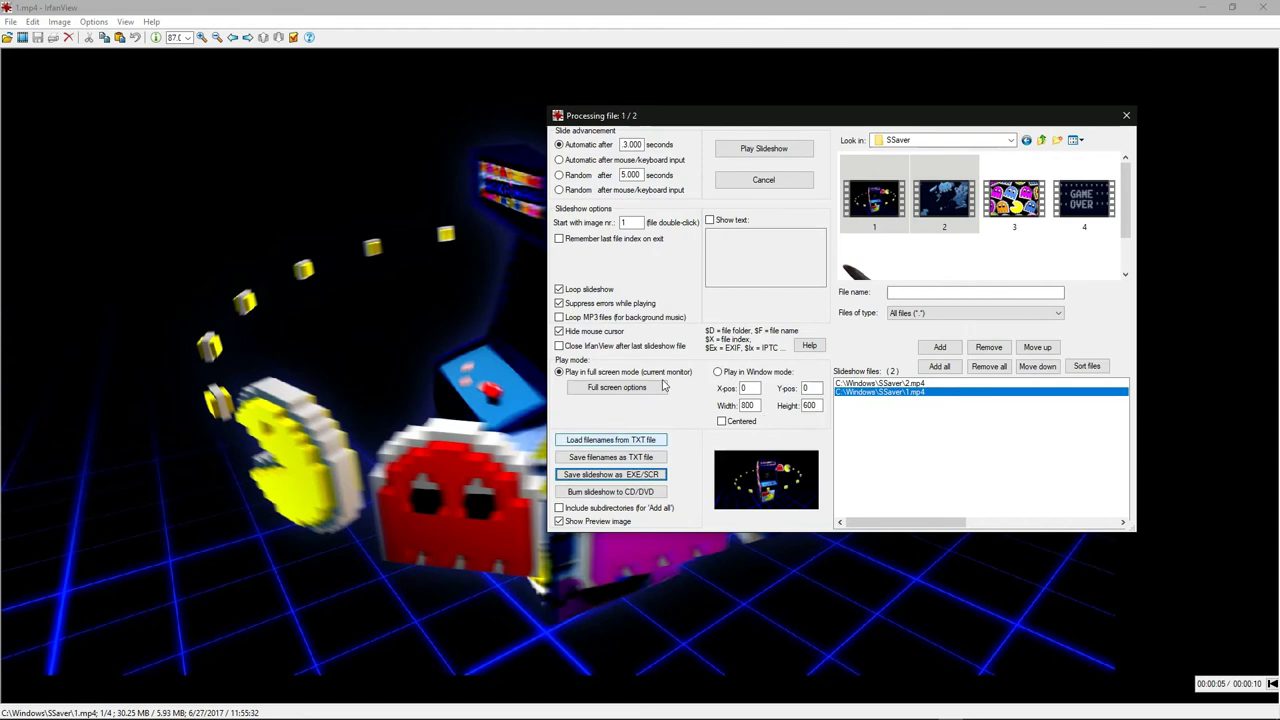
left_click(733, 428)
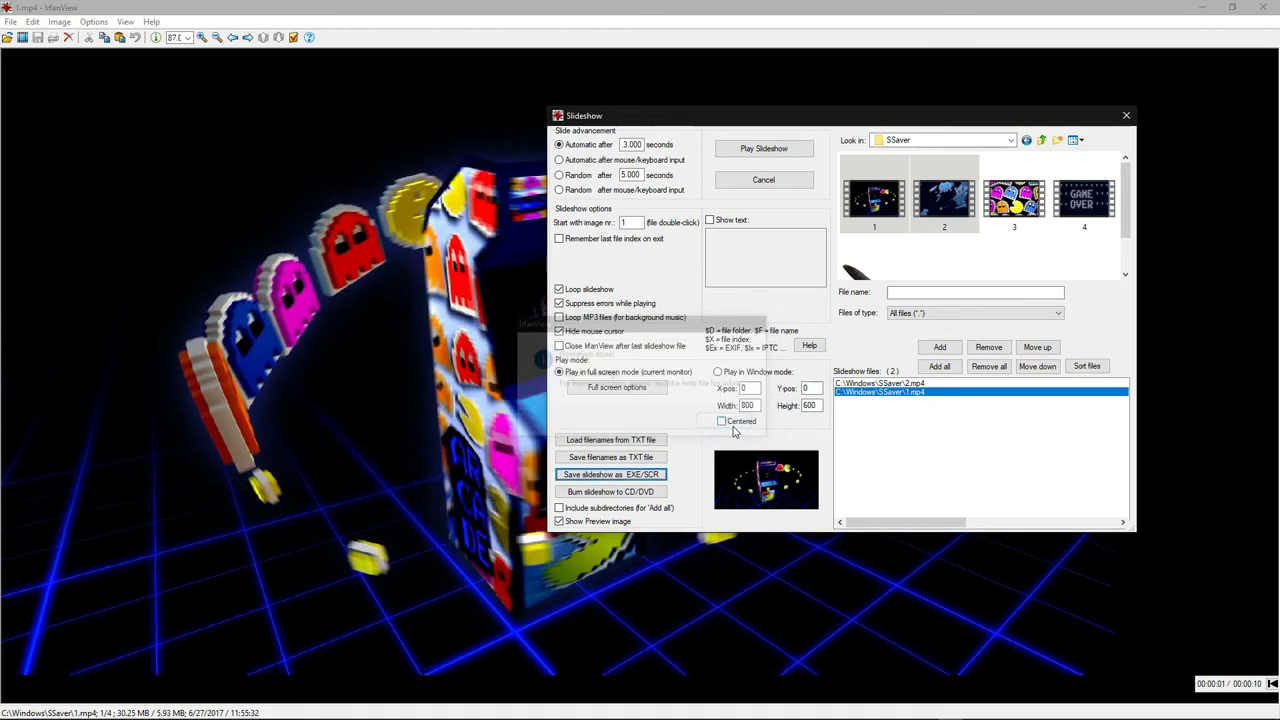
- Save it again as the 'ss' SCR screensaver file and close the Slideshow dialog
left_click(610, 474)
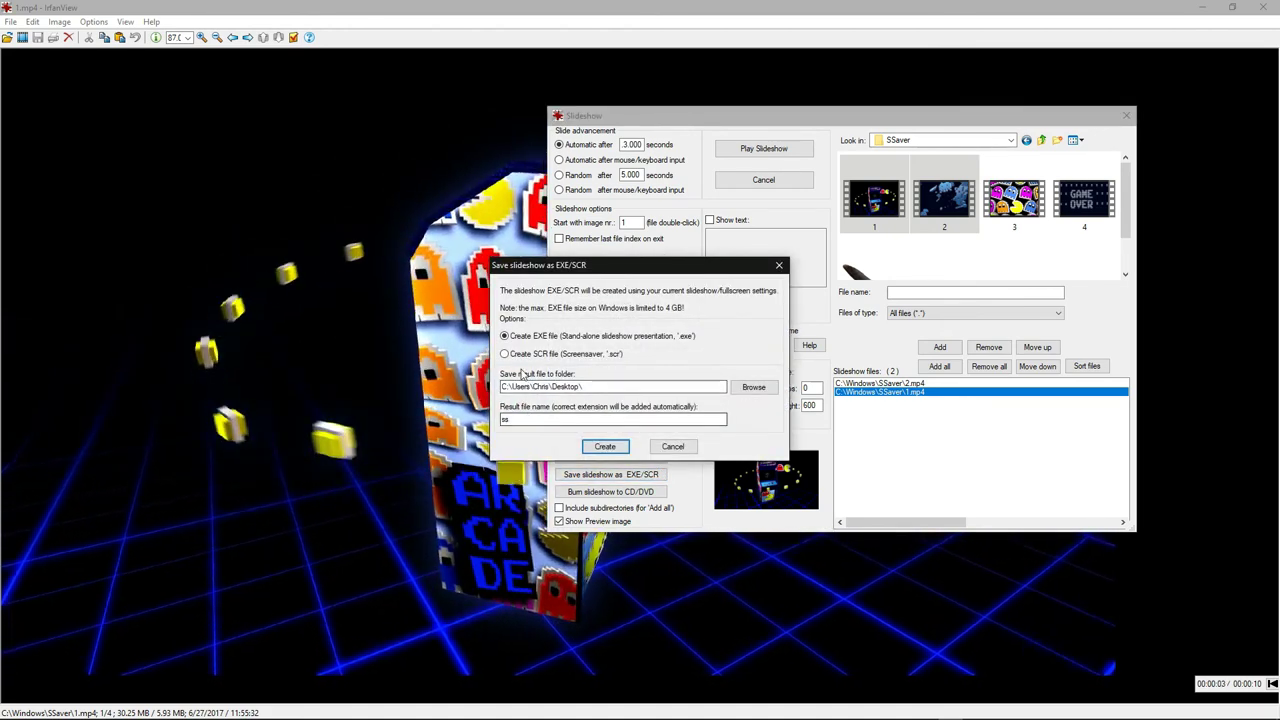
left_click(505, 354)
left_click(613, 446)
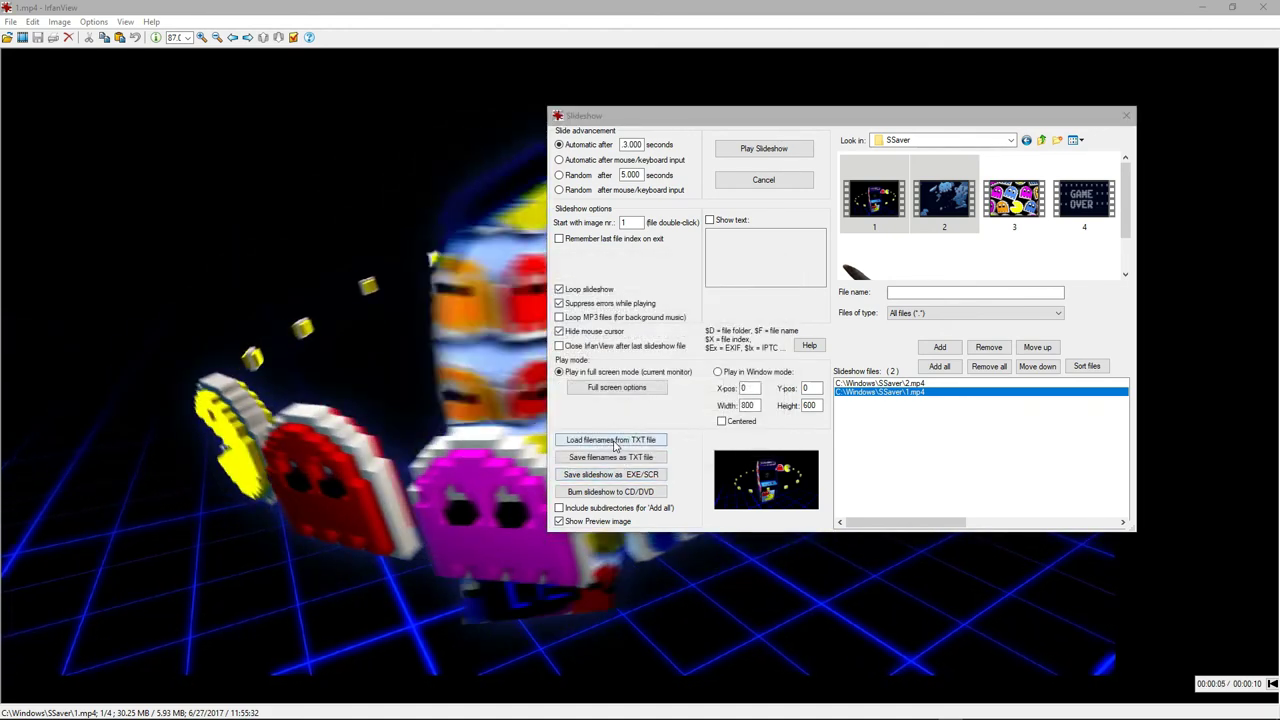
left_click(733, 428)
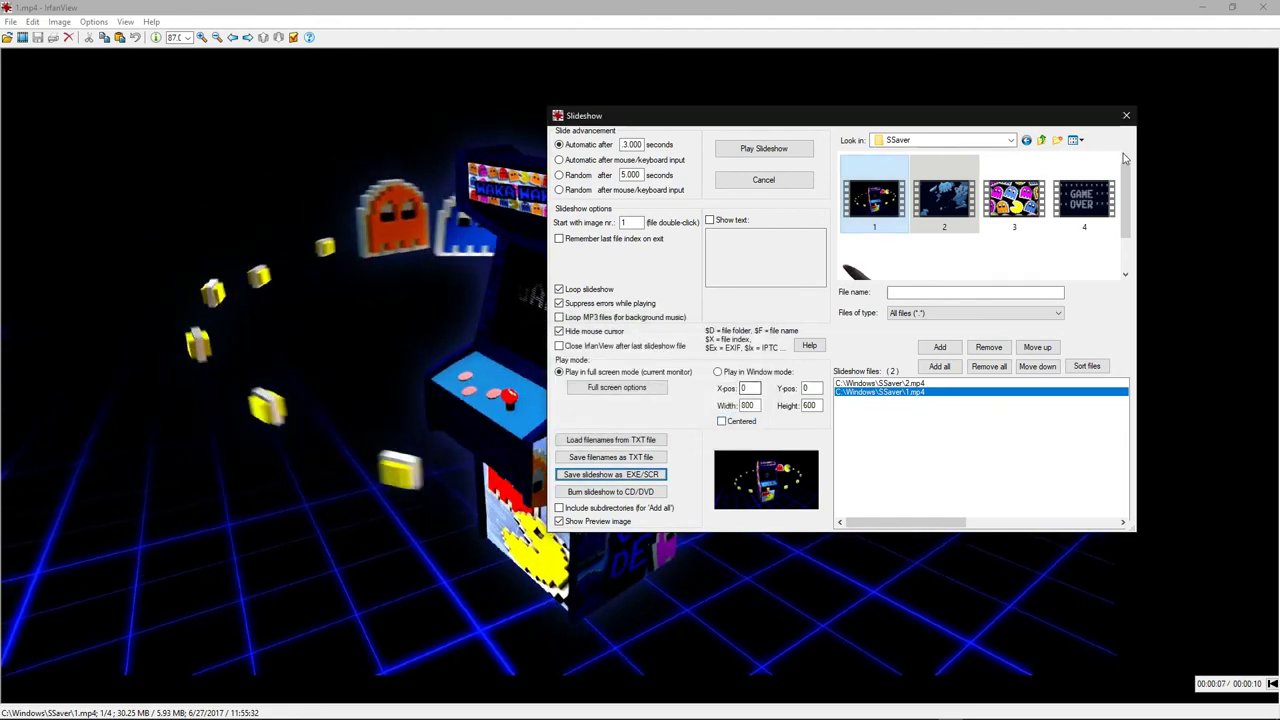
left_click(1126, 115)
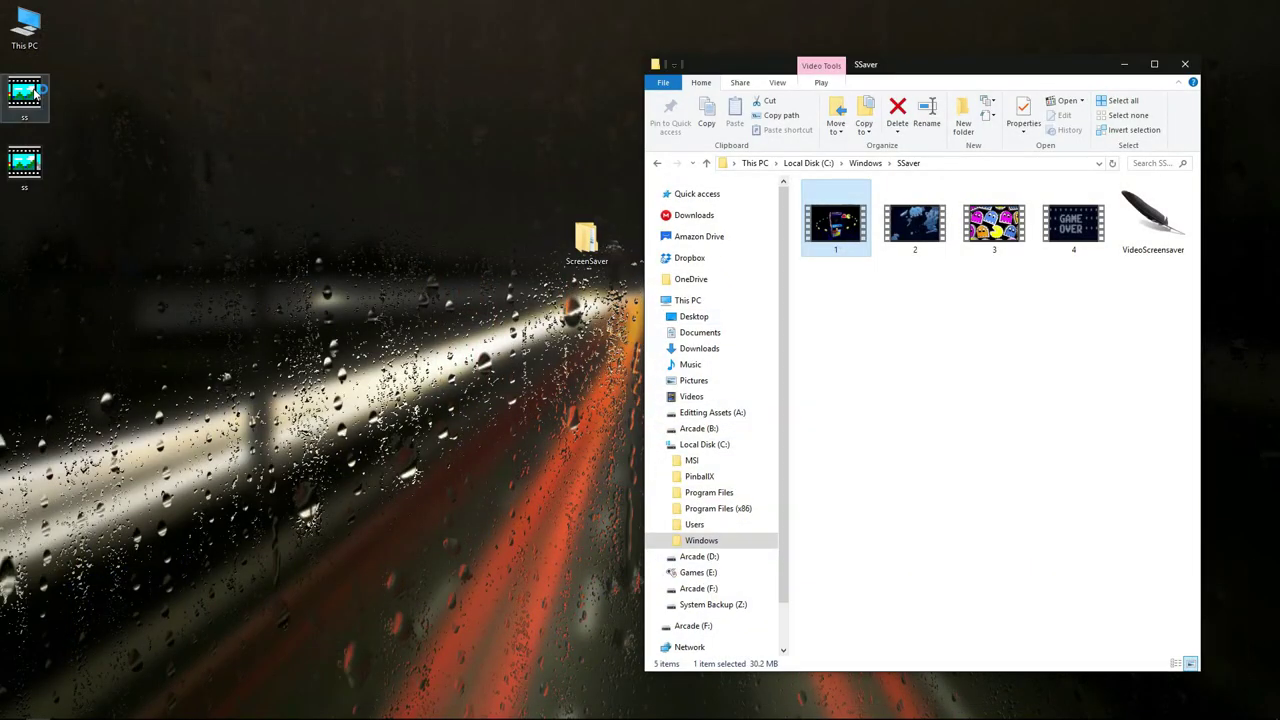
- Run the 'ss' slideshow from its desktop icon to play the arcade clip full screen
double_click(28, 94)
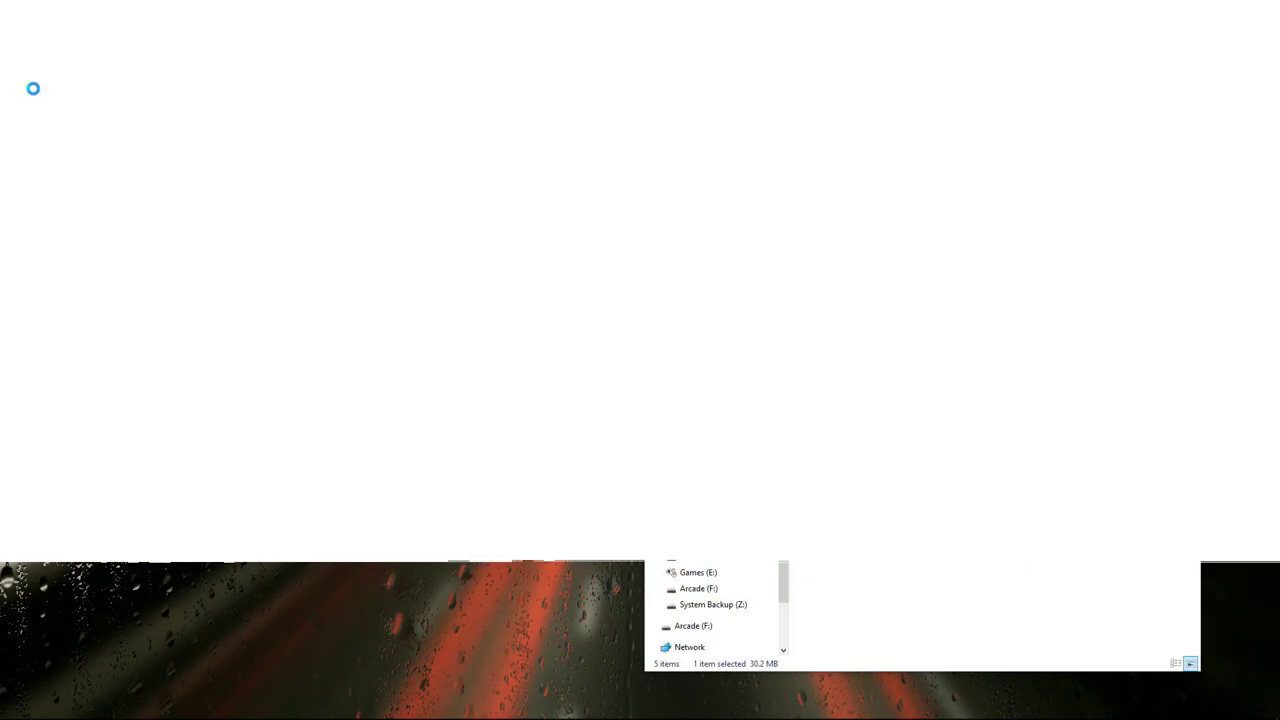